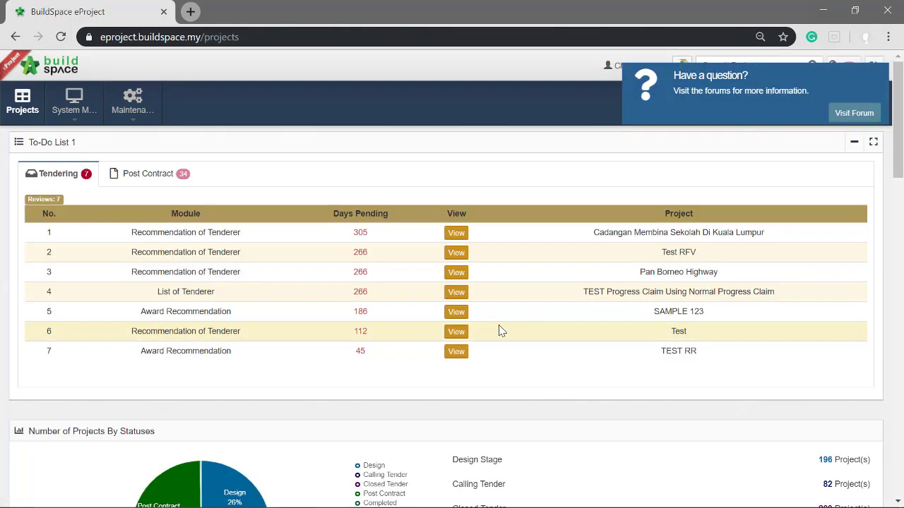
Step: Open the Technical Opening page of the project "Tutorial Open Tender & Technical Process"
scroll(499, 330, "down", 7)
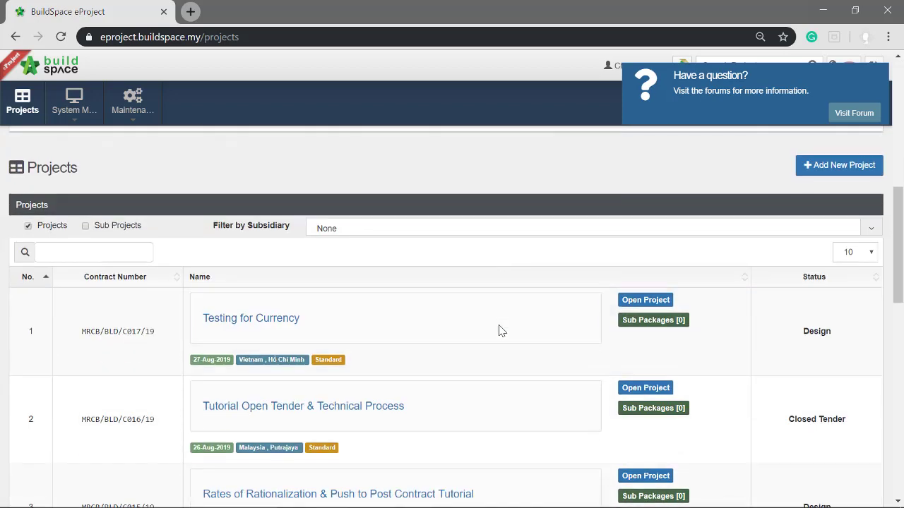
scroll(498, 328, "down", 1)
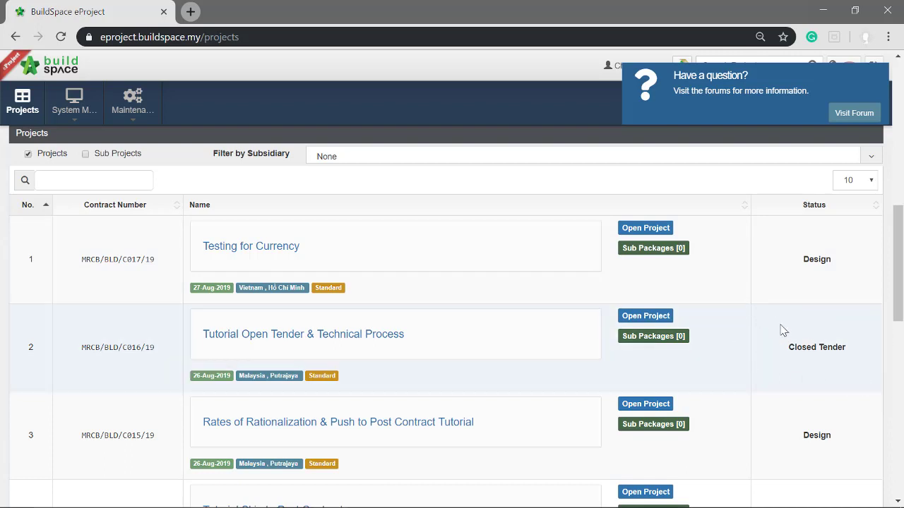
left_click(640, 317)
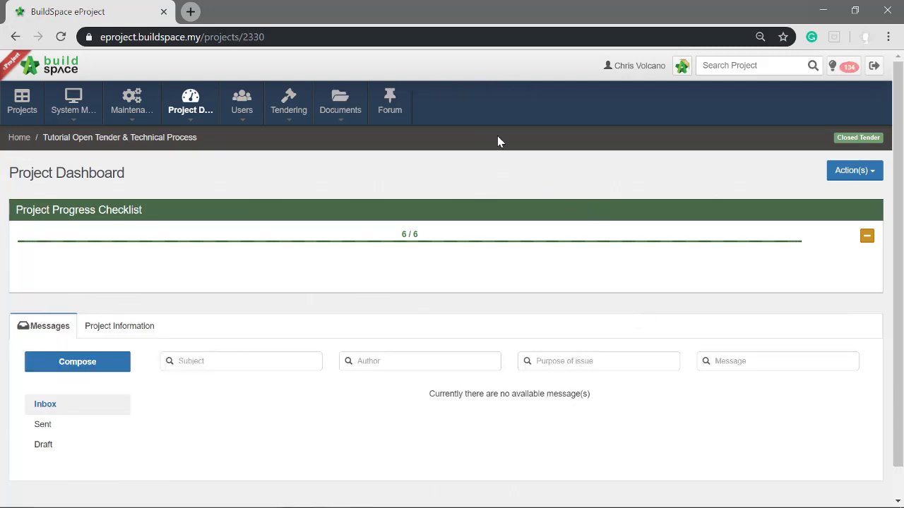
left_click(288, 102)
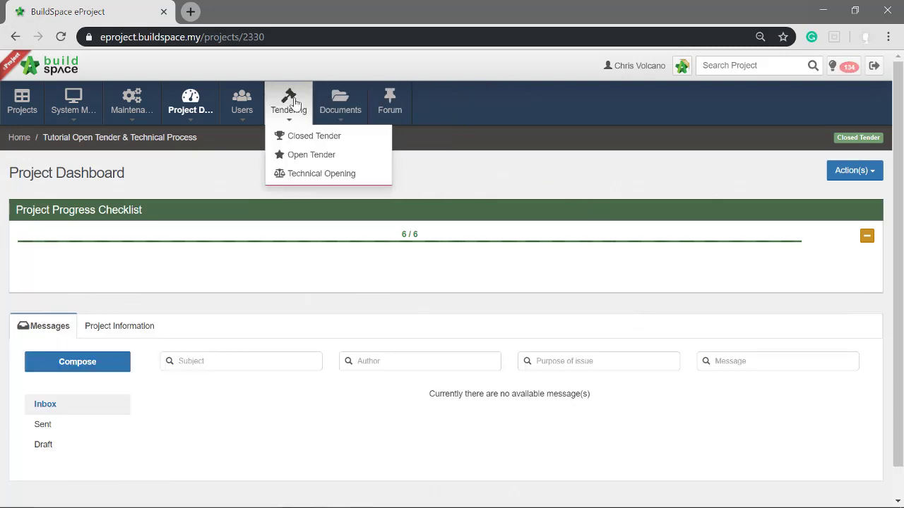
left_click(288, 178)
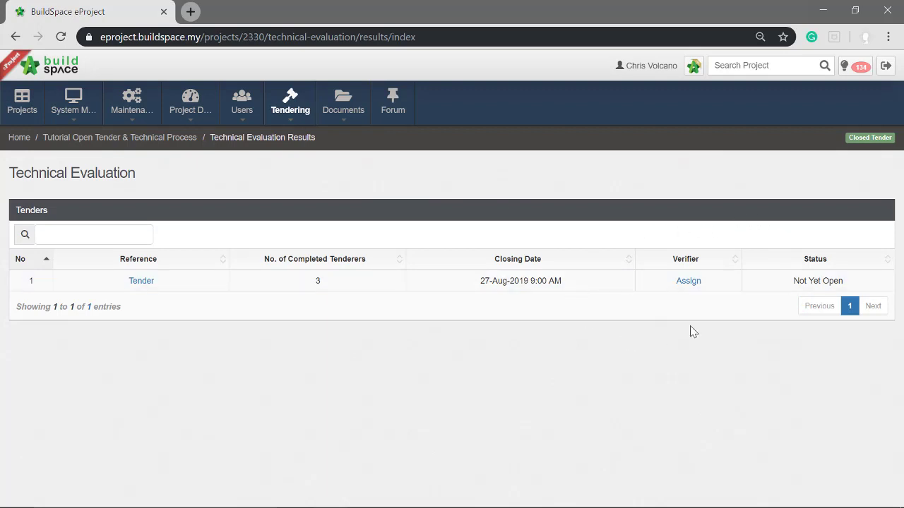
Step: Assign the second user listed under Business Unit HQ as the tender's technical evaluation verifier and submit the selection
left_click(688, 282)
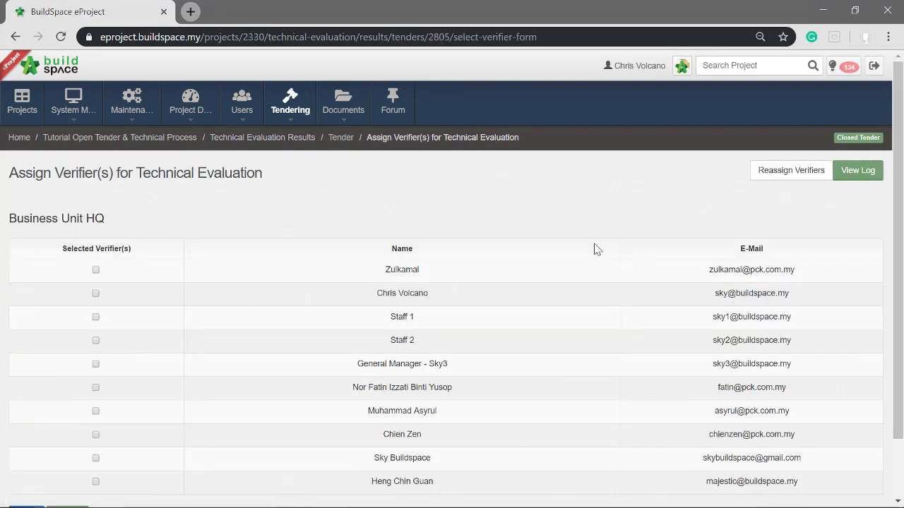
scroll(594, 249, "down", 1)
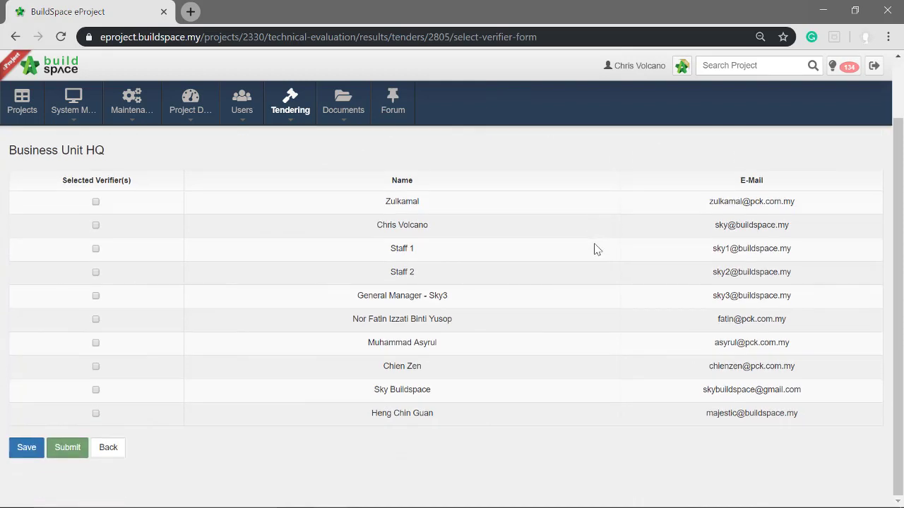
scroll(594, 249, "up", 1)
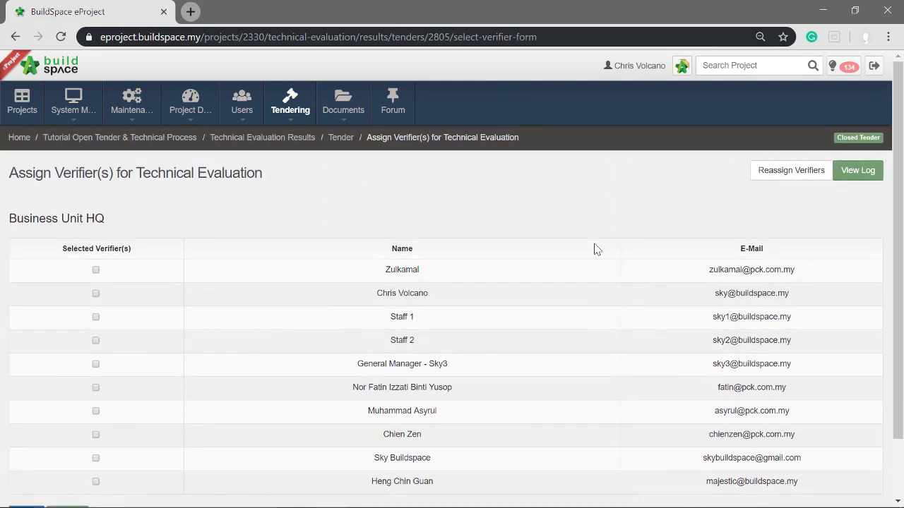
scroll(594, 249, "down", 1)
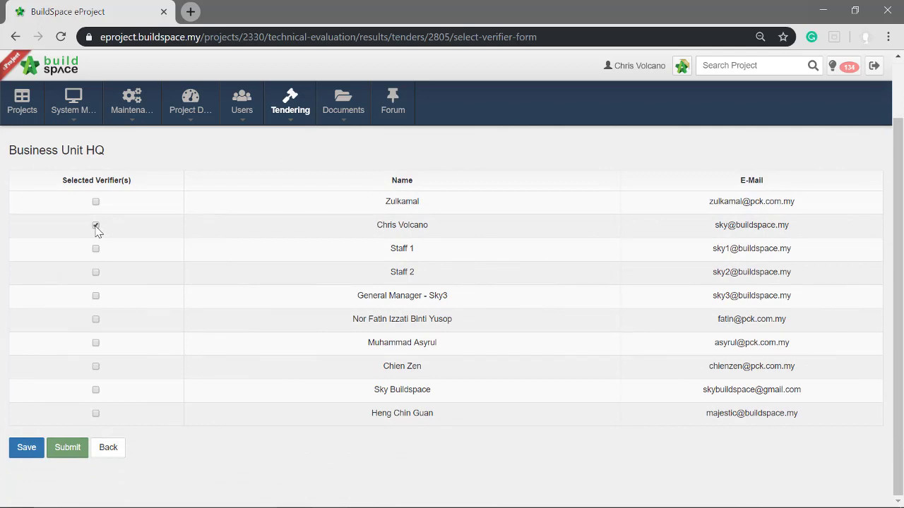
left_click(64, 450)
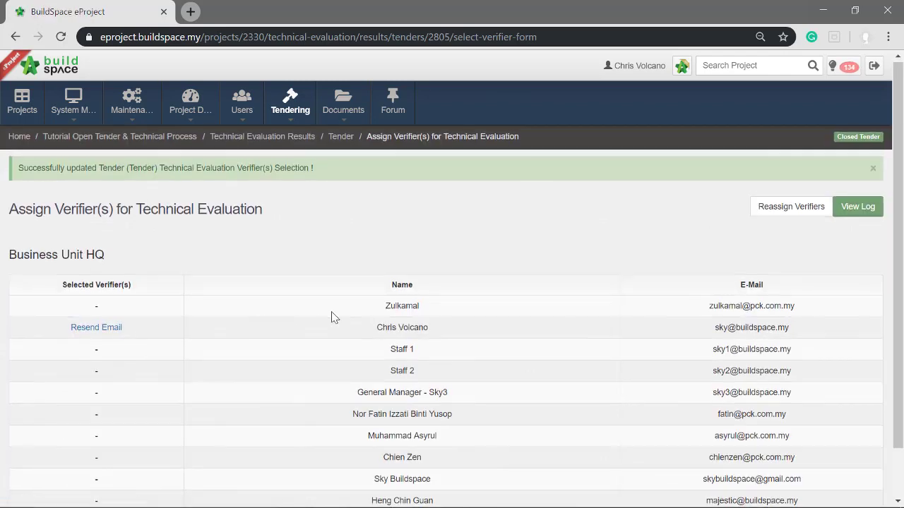
scroll(335, 318, "down", 1)
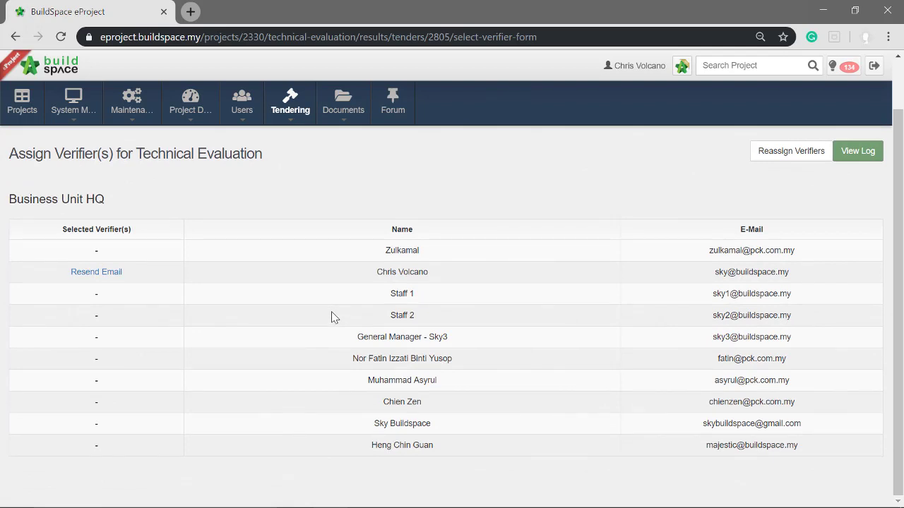
scroll(335, 318, "up", 1)
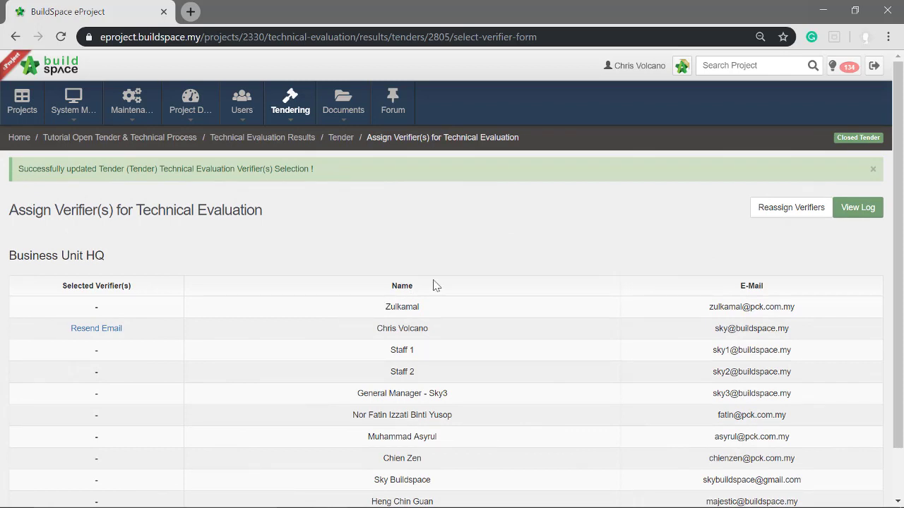
Step: Confirm the pending Technical Opening verification for "Tutorial Open Tender & Technical Process" from the to-do list of the projects overview
left_click(34, 98)
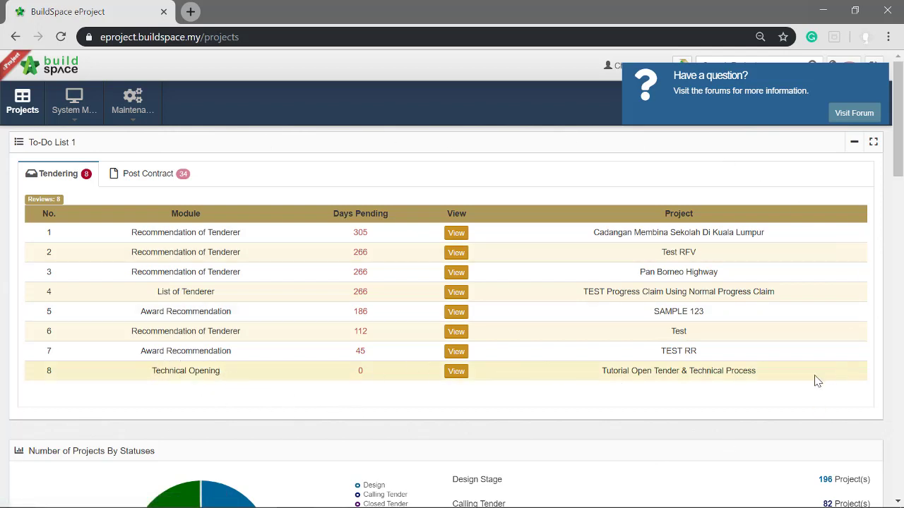
left_click(460, 376)
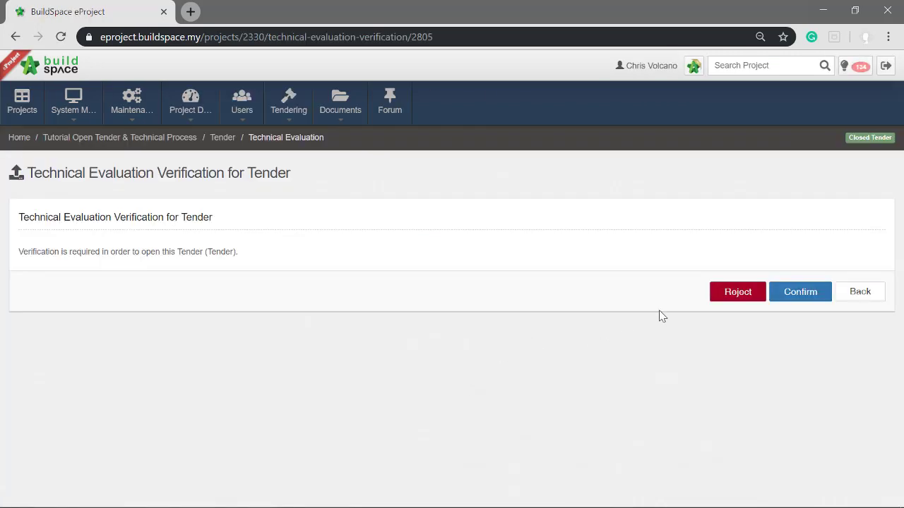
left_click(814, 296)
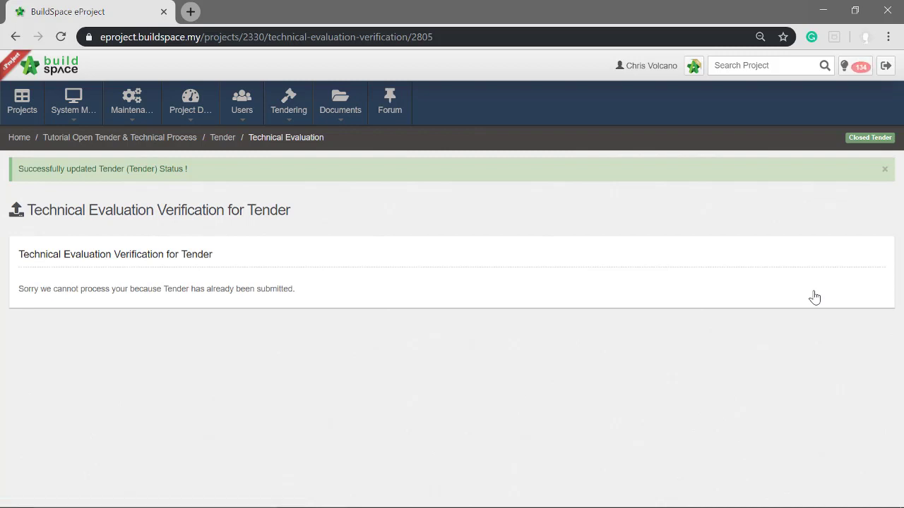
Step: Return to the project's Technical Opening and open the tender's technical evaluation results
left_click(288, 122)
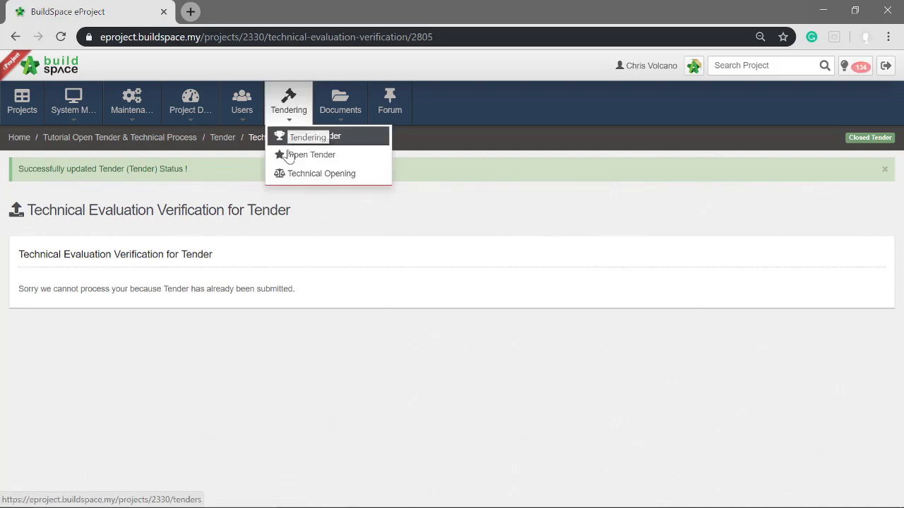
left_click(290, 176)
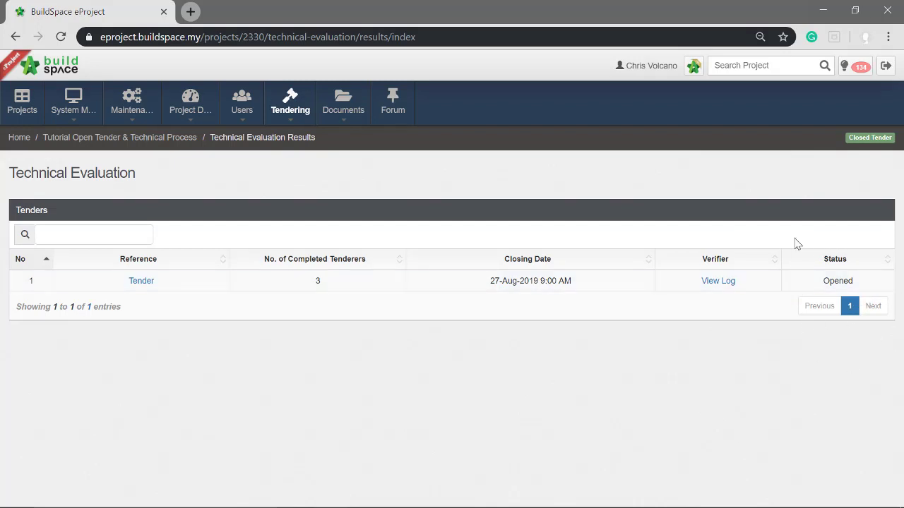
left_click(138, 282)
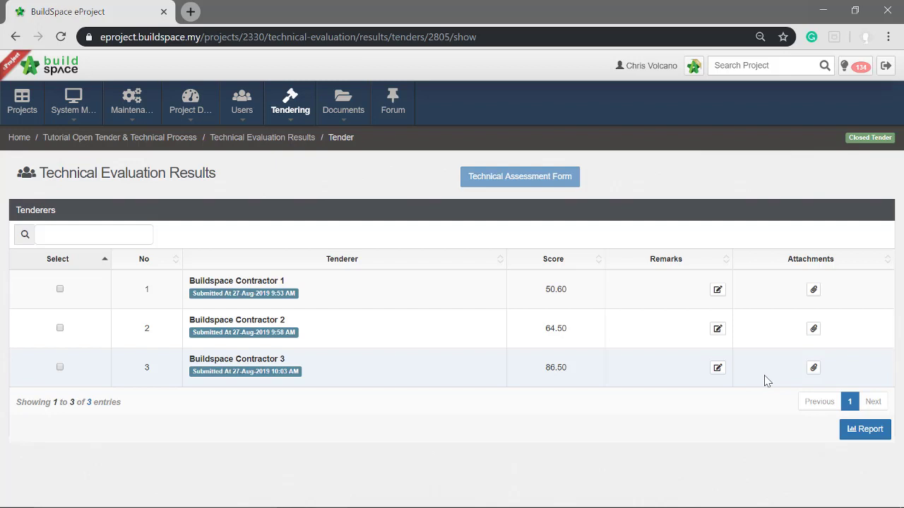
Step: Open the technical evaluation report and review the contractors' summary, technical capability and financial capability scores
left_click(863, 438)
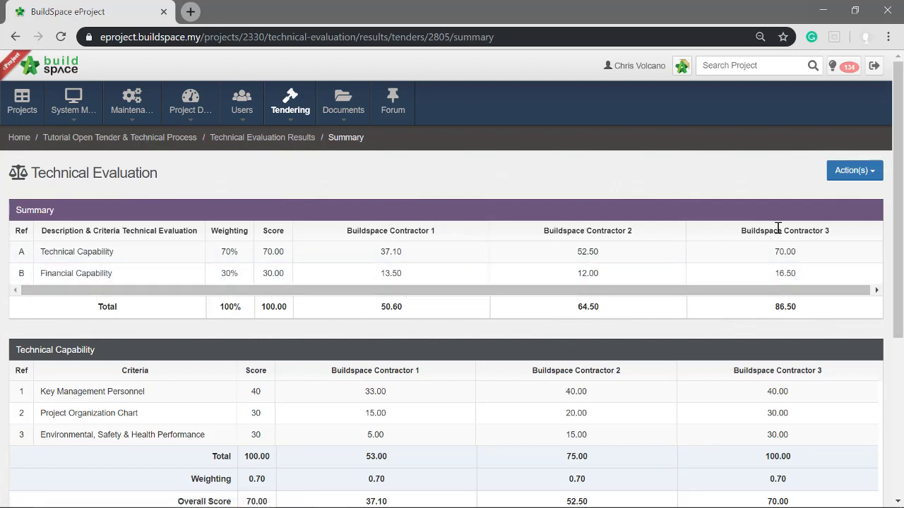
scroll(436, 214, "down", 2)
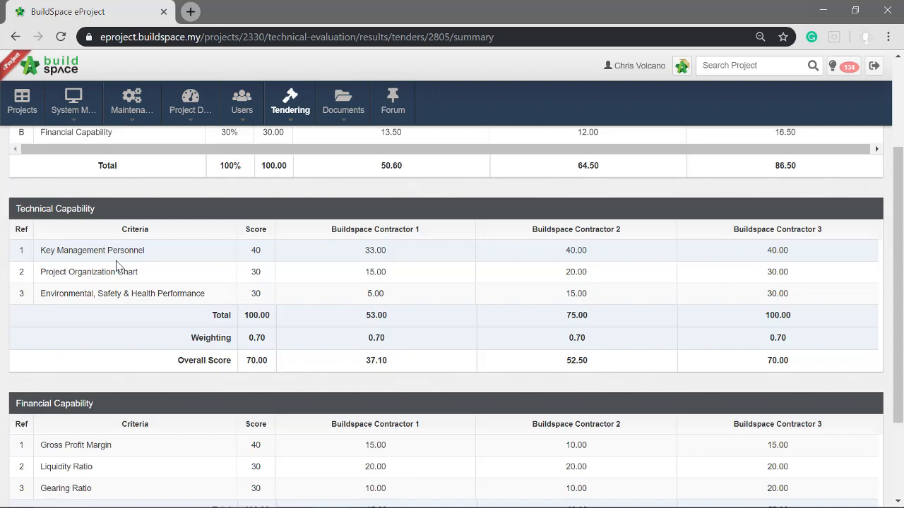
scroll(116, 265, "down", 1)
scroll(116, 265, "up", 1)
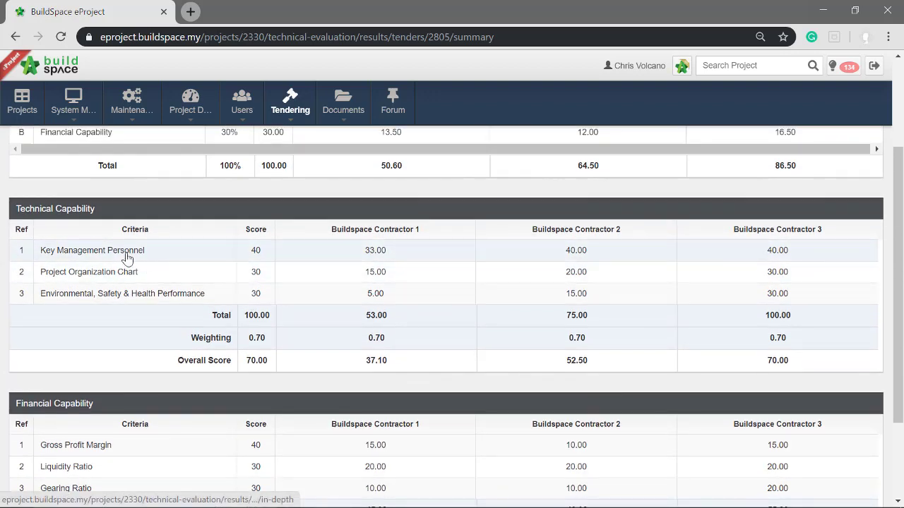
Step: Examine the in-depth results of the Key Management Personnel criterion, then return to the evaluation summary
left_click(127, 255)
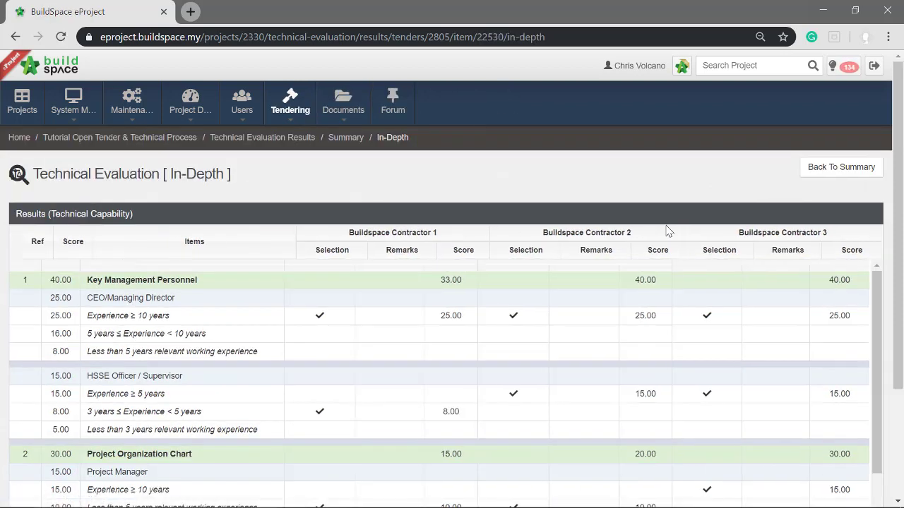
left_click_drag(875, 309, 854, 442)
left_click_drag(854, 386, 868, 282)
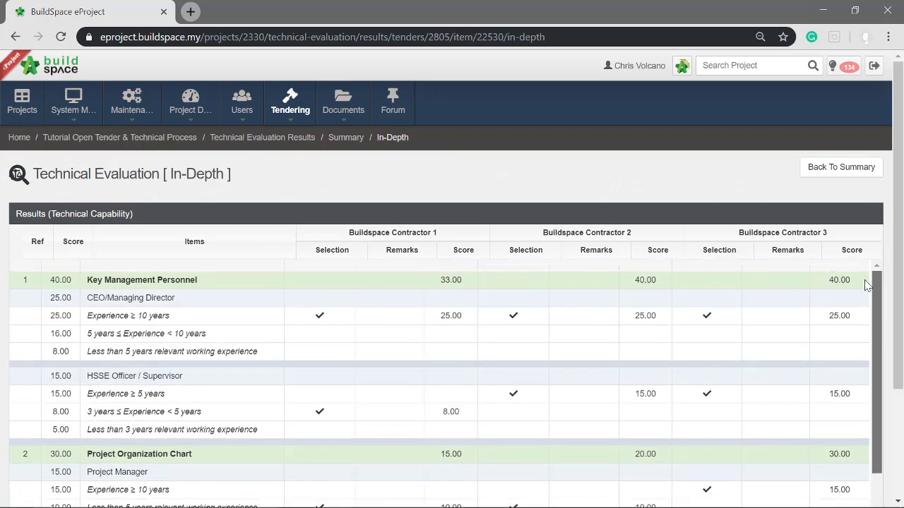
left_click(863, 169)
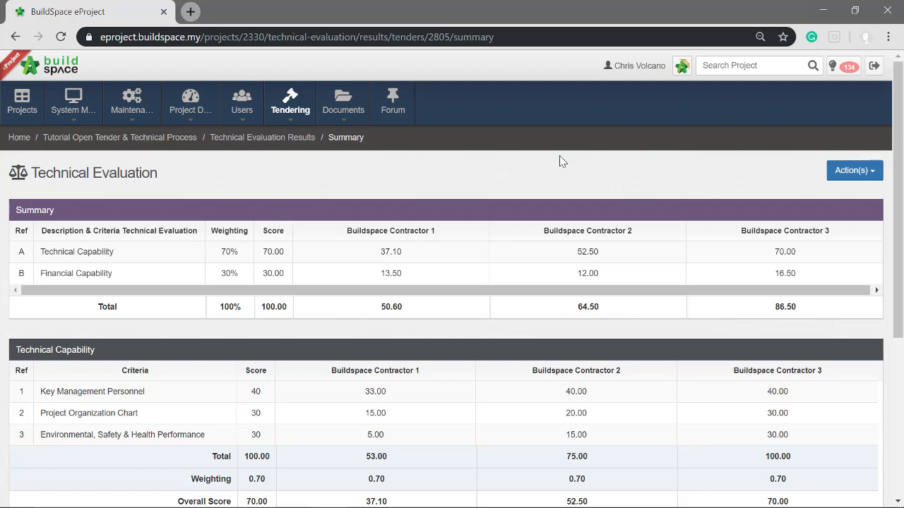
Step: Export the overall summary report to Excel and open the downloaded workbook
left_click(847, 182)
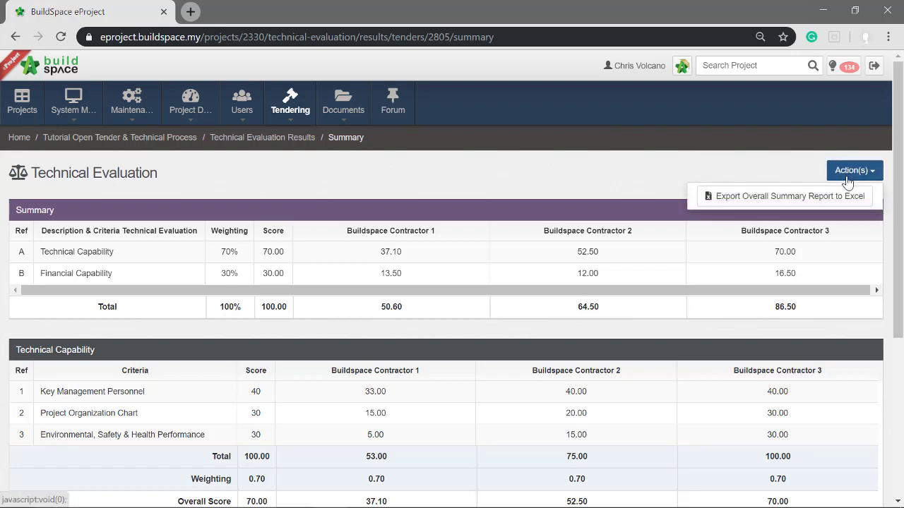
left_click(736, 198)
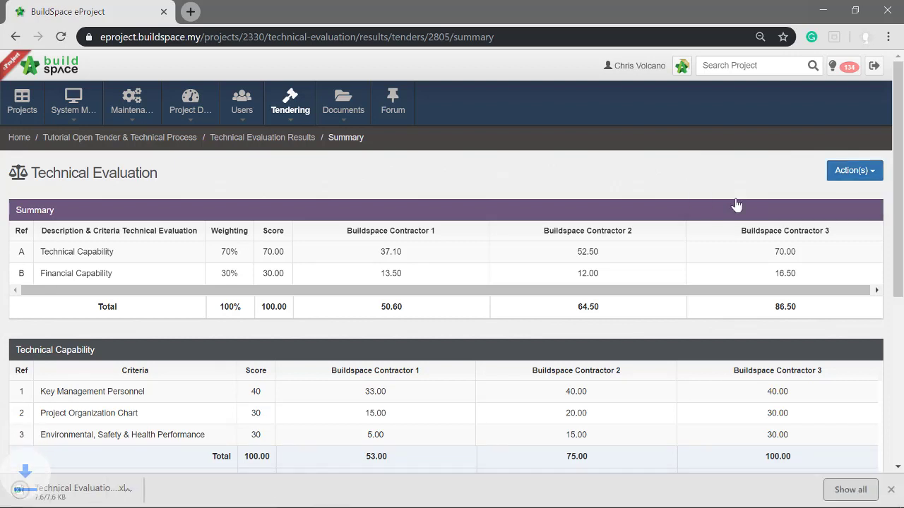
left_click(62, 493)
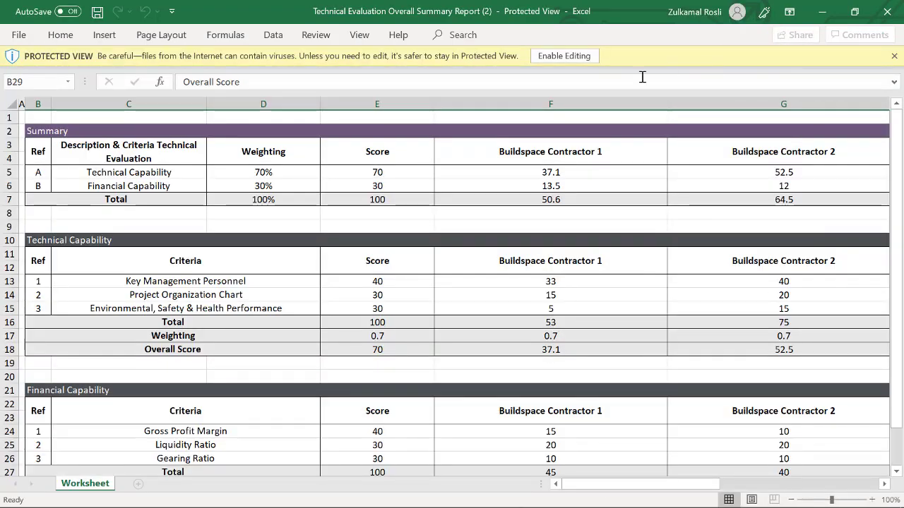
Step: Look through the exported score tables in Excel, then close the open workbooks and return to the browser
left_click_drag(895, 163, 893, 144)
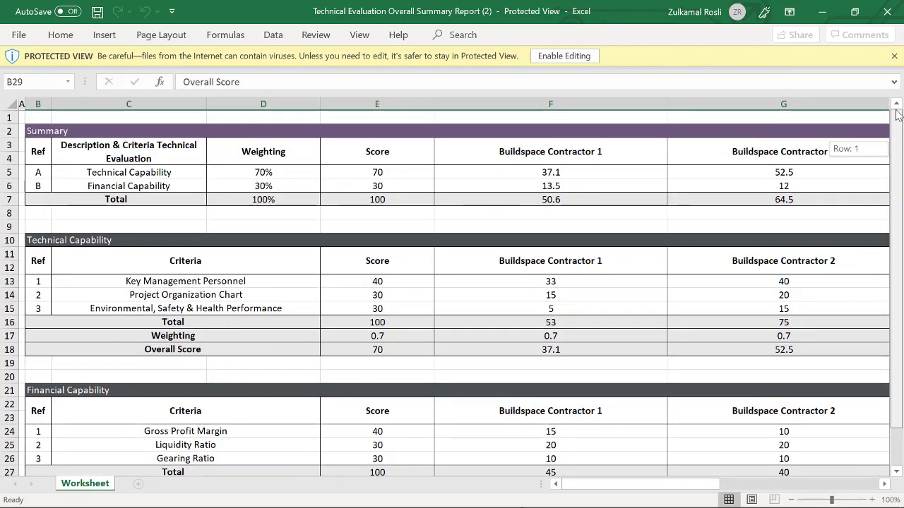
left_click_drag(896, 115, 897, 140)
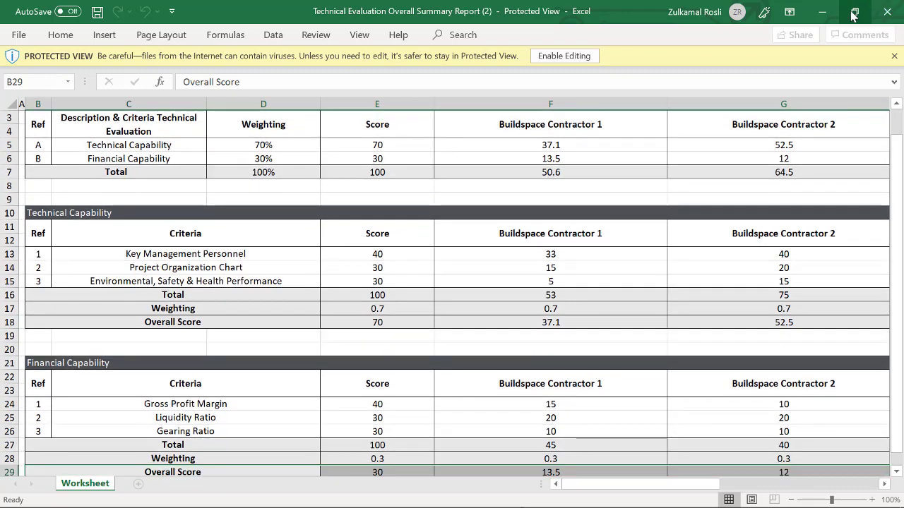
left_click(886, 12)
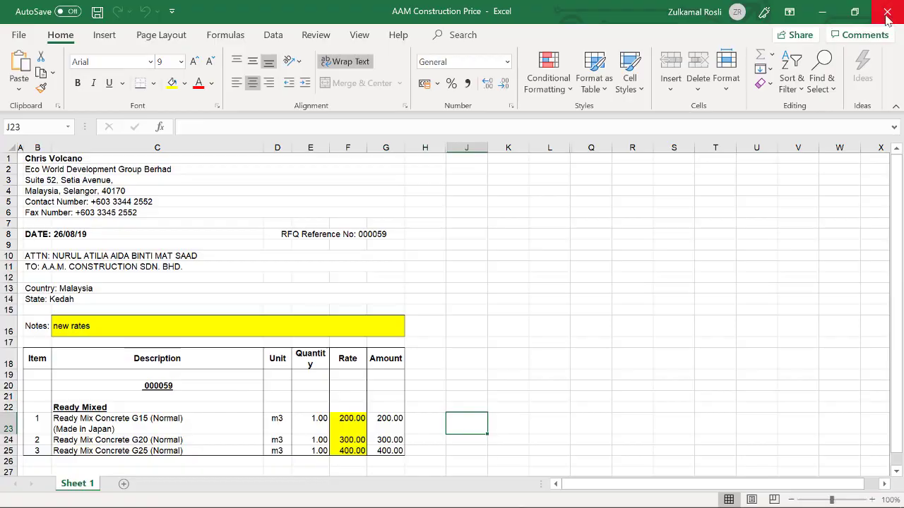
left_click(886, 14)
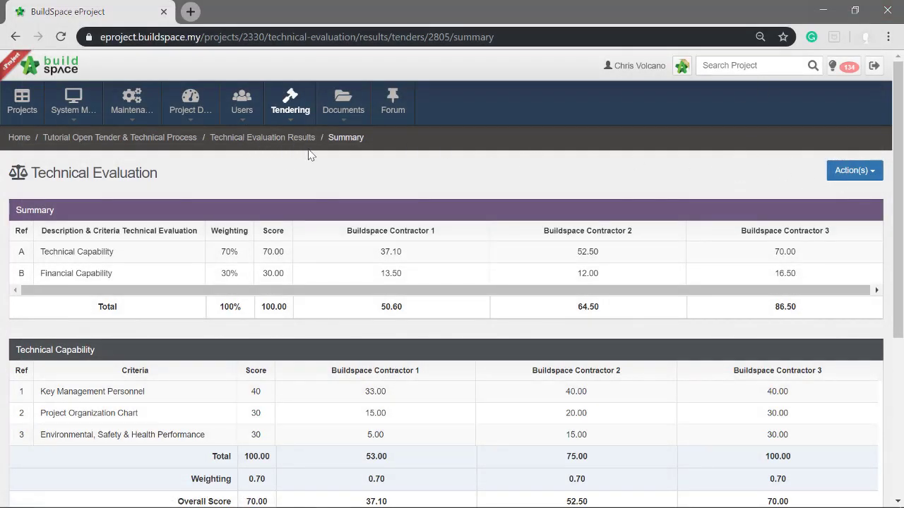
Step: Download the Company Registration file Drawing 1.pdf from Buildspace Contractor 1's attachments in the tender's evaluation results, then close the attachment list
left_click(239, 140)
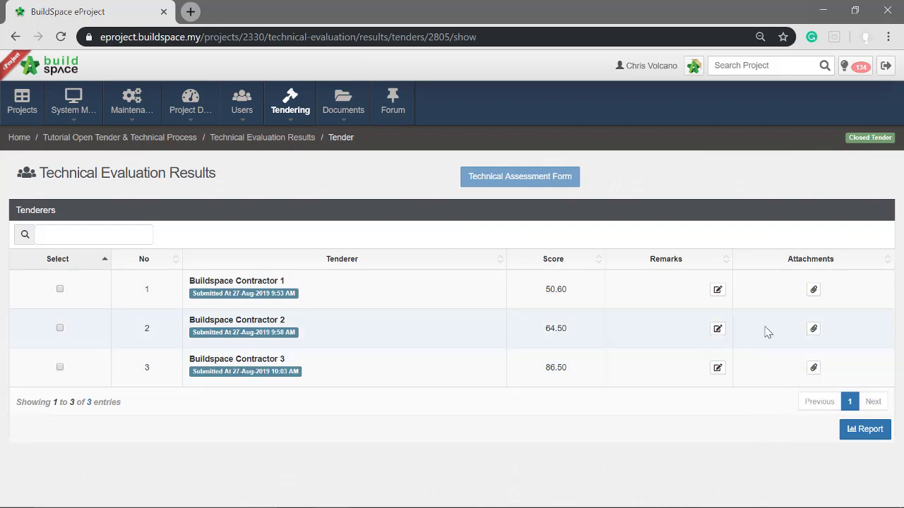
left_click(813, 291)
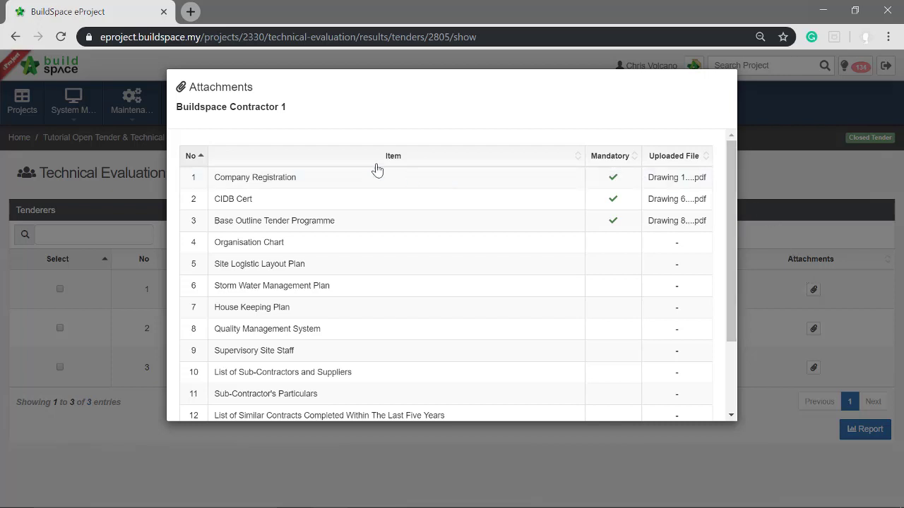
left_click(666, 185)
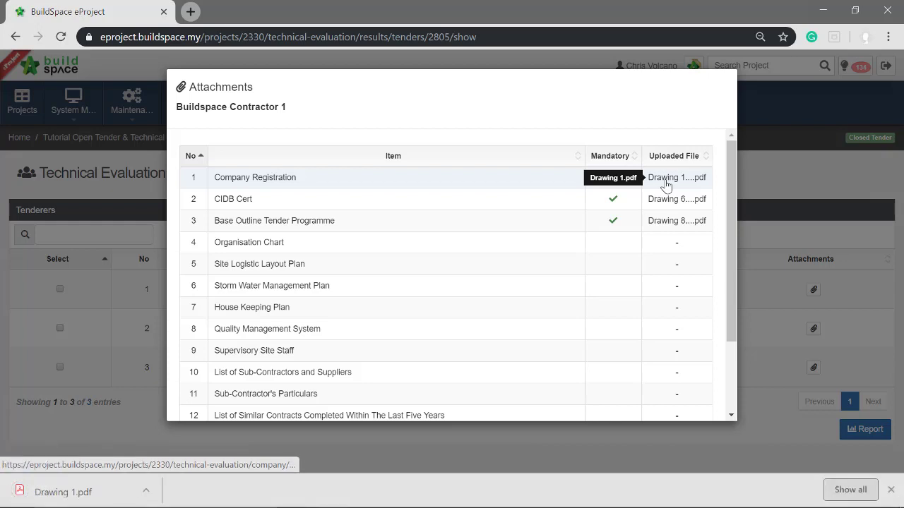
left_click(772, 165)
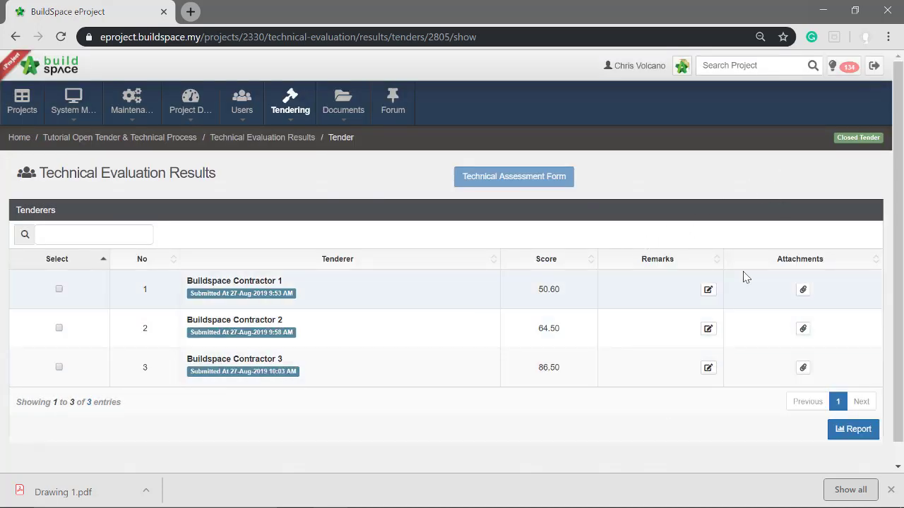
Step: Save the remark "add your remarks" for Buildspace Contractor 1 in the technical evaluation results
left_click(708, 291)
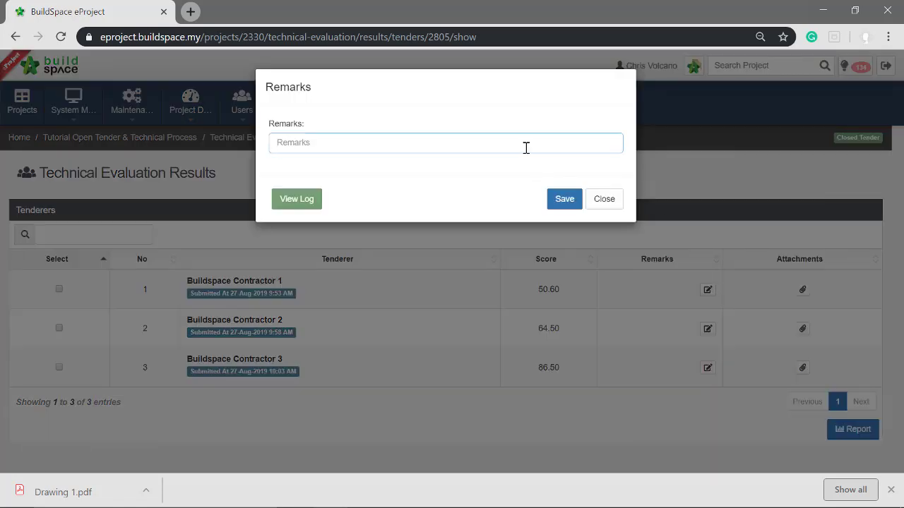
type("add your remarks")
left_click(565, 199)
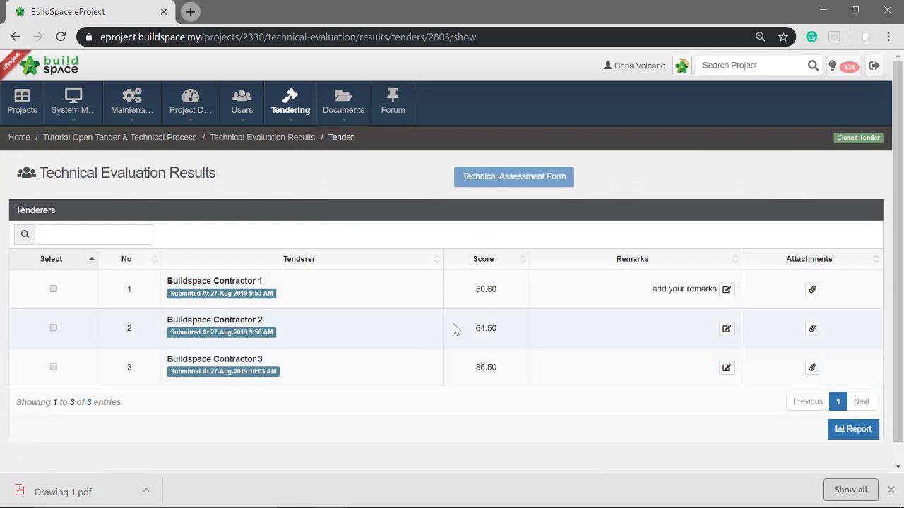
Step: Open the technical assessment form with Buildspace Contractor 2 and 3 selected, and set the targeted date of award to 2019-05-29
left_click(53, 329)
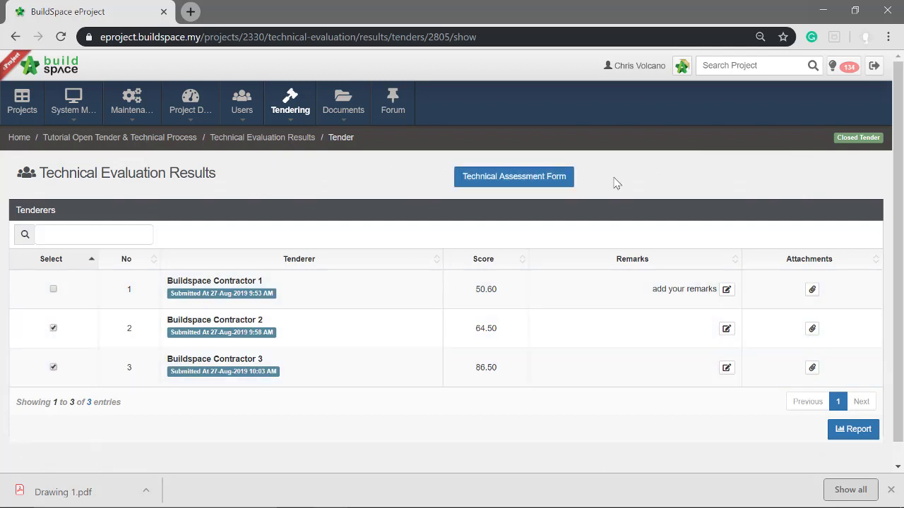
left_click(545, 180)
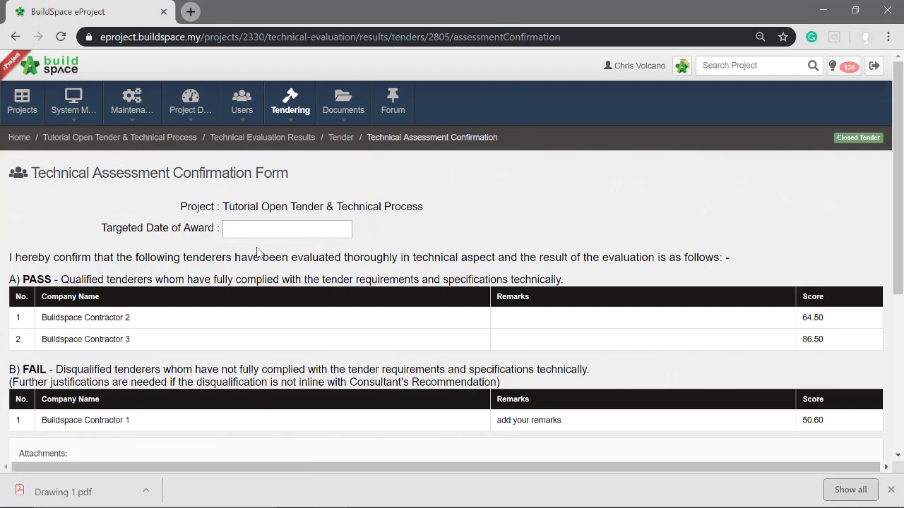
left_click(288, 230)
left_click(275, 229)
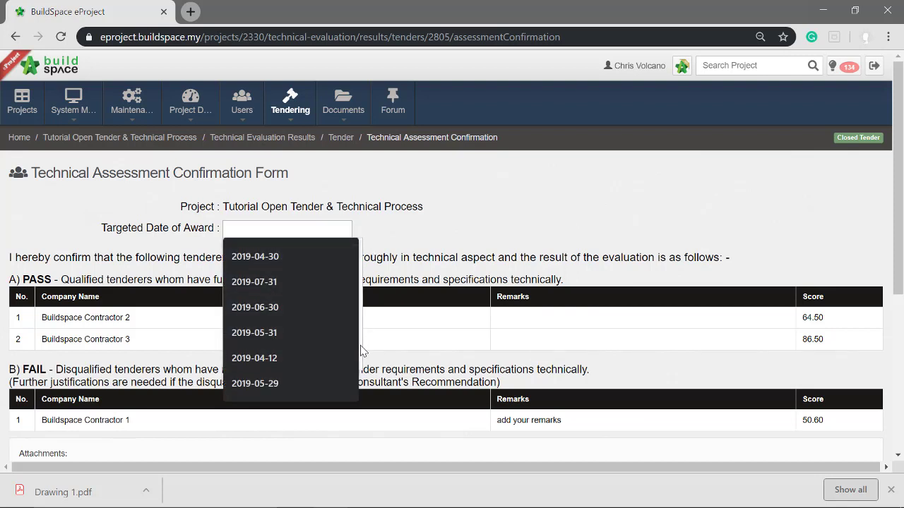
left_click(298, 382)
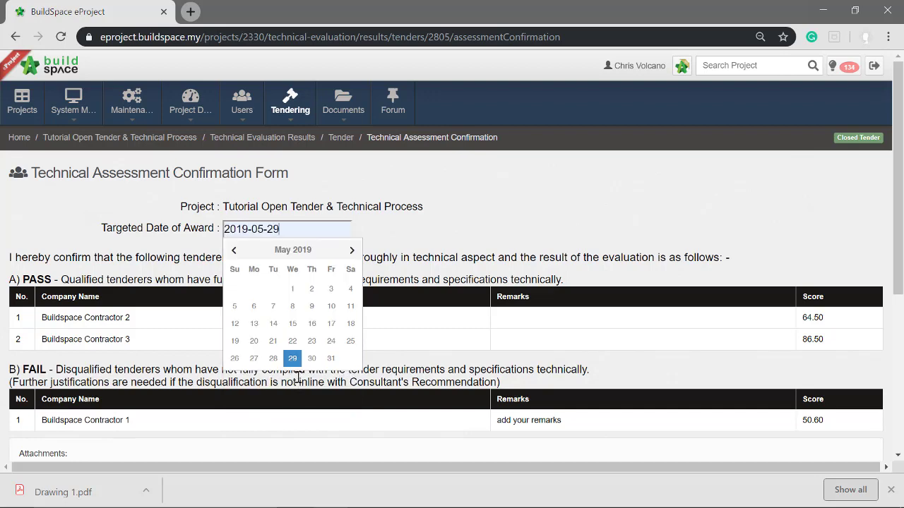
left_click(293, 360)
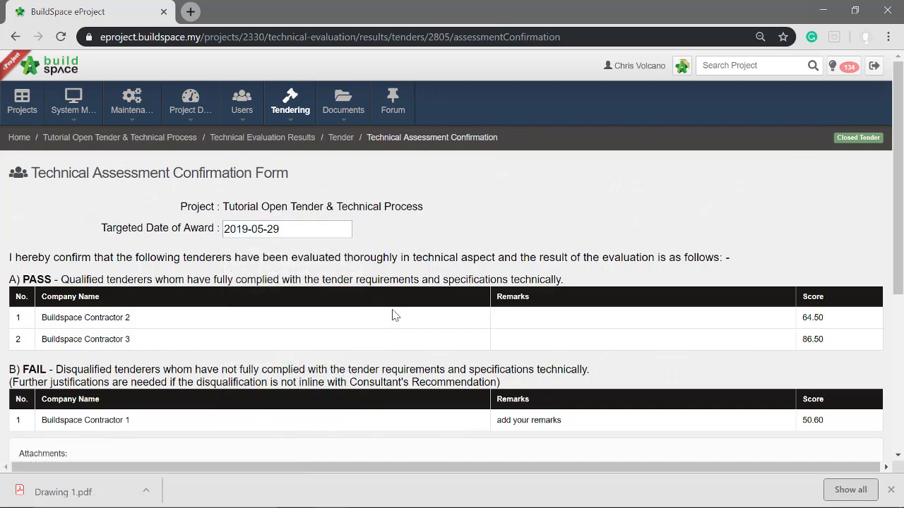
Step: Review the assessment form's pass and fail tenderer lists, its attachments section and the selectable verifiers
scroll(436, 206, "down", 1)
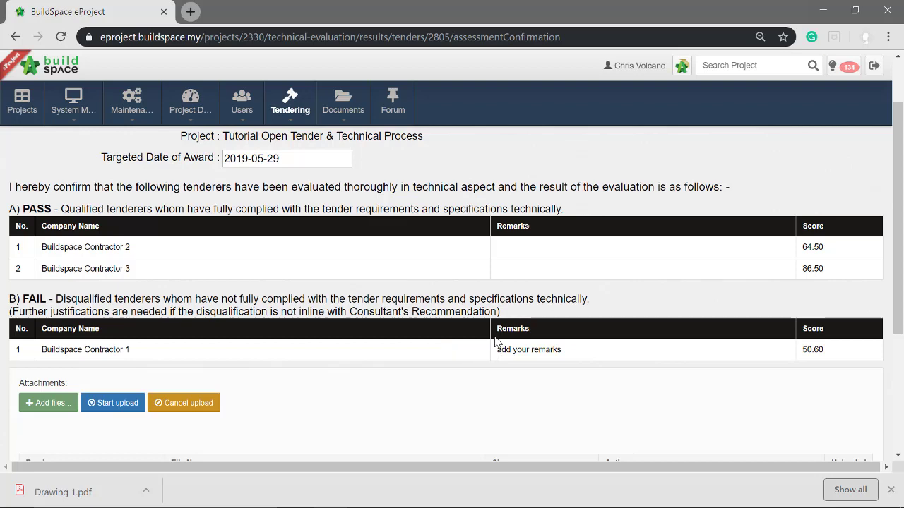
scroll(496, 336, "down", 1)
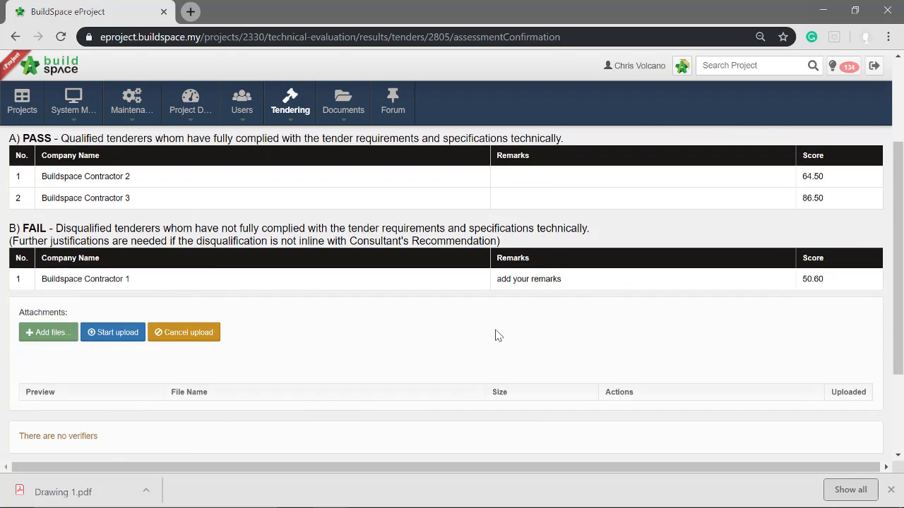
scroll(496, 333, "down", 2)
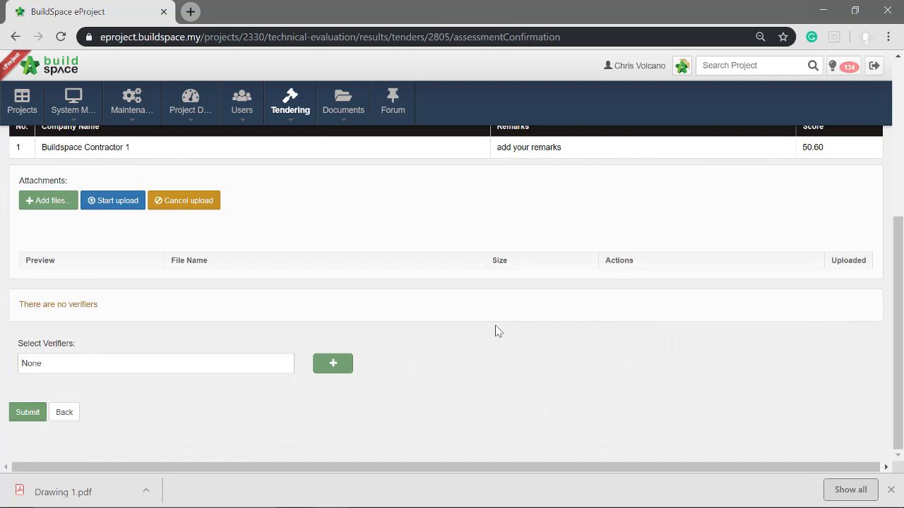
scroll(496, 332, "up", 2)
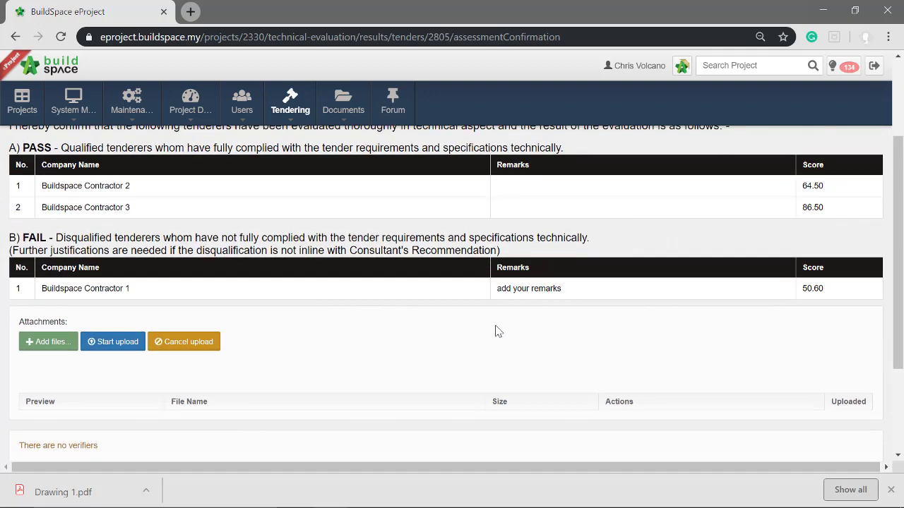
scroll(497, 332, "up", 2)
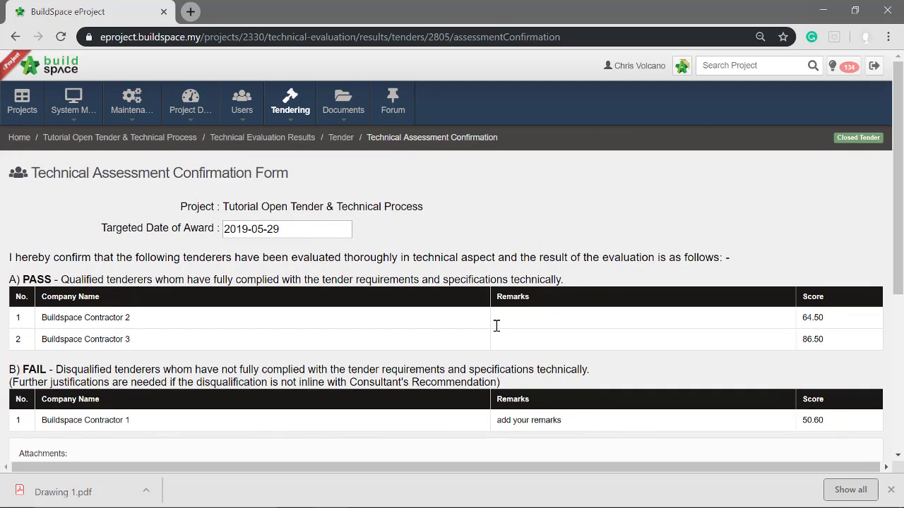
scroll(496, 325, "down", 3)
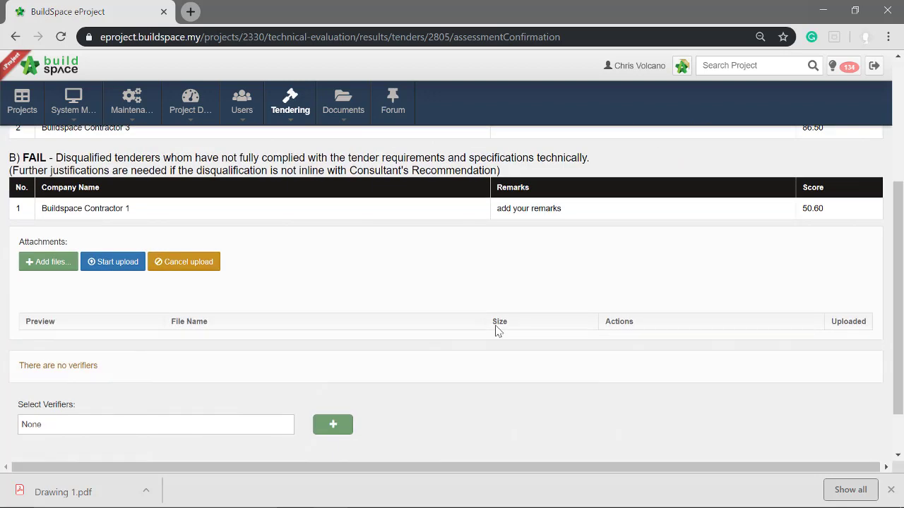
scroll(496, 332, "down", 1)
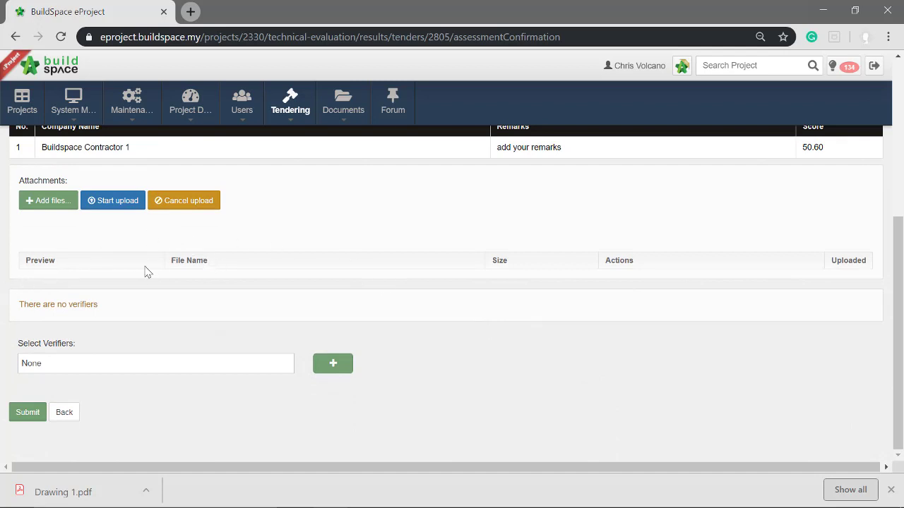
left_click(48, 369)
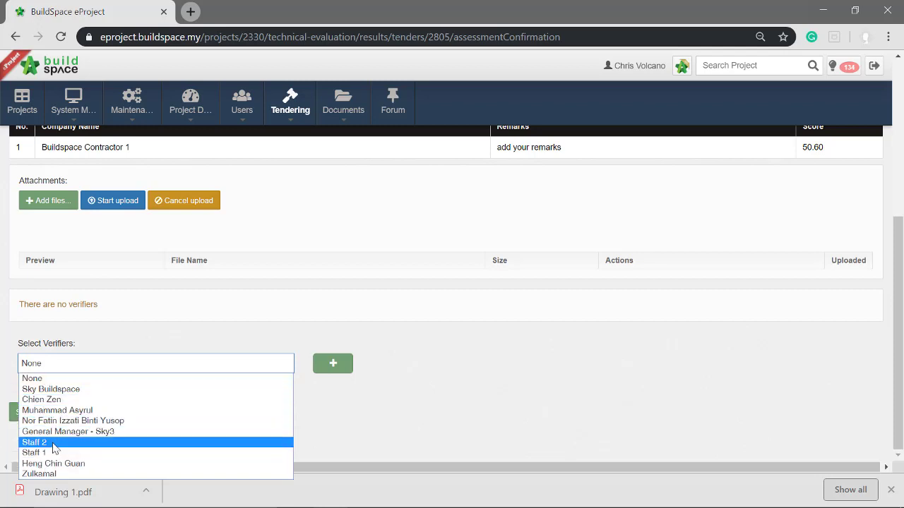
left_click(428, 394)
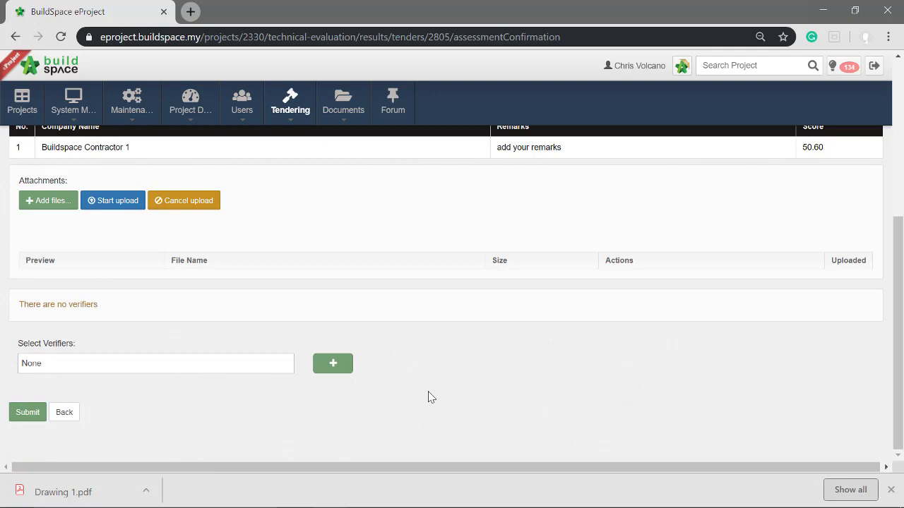
Step: Upload the PDF files Drawing 1, Drawing 2 and Drawing 3 as attachments to the technical assessment form
scroll(427, 397, "up", 2)
scroll(428, 397, "up", 1)
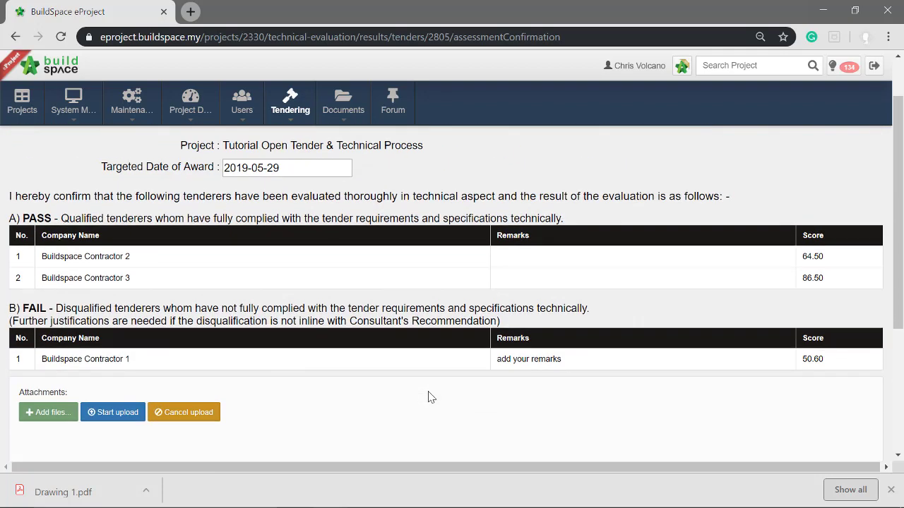
scroll(413, 396, "down", 1)
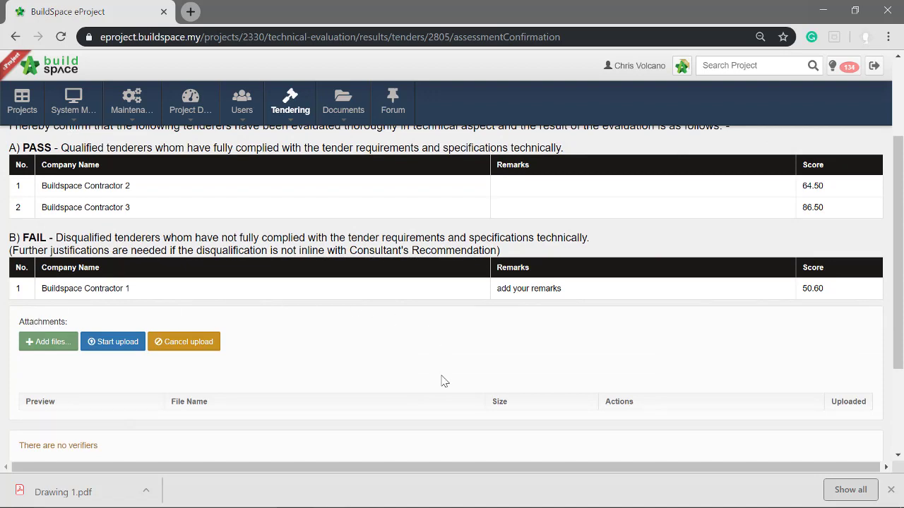
scroll(440, 381, "down", 2)
scroll(437, 377, "up", 1)
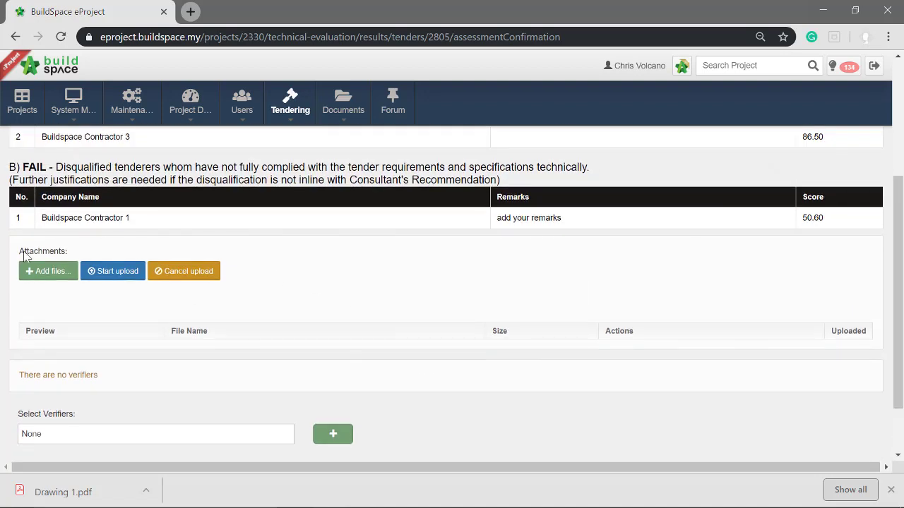
left_click(39, 275)
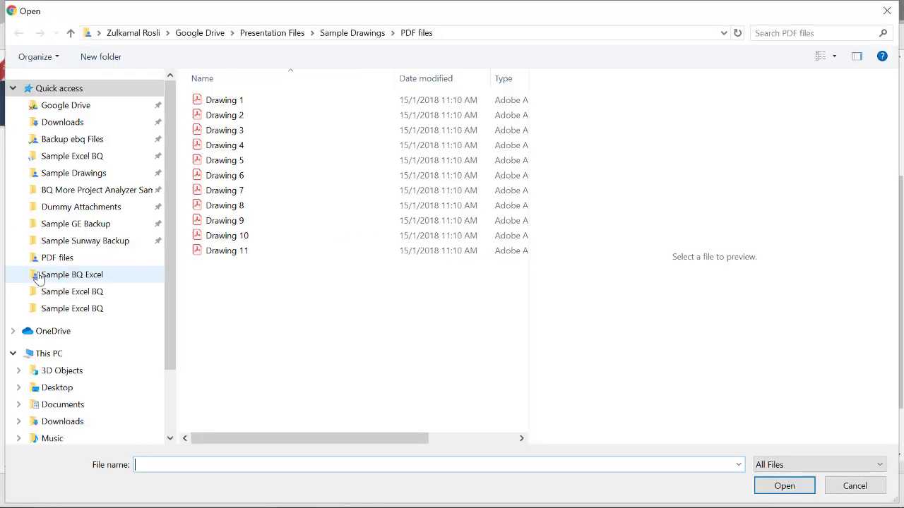
left_click(235, 101)
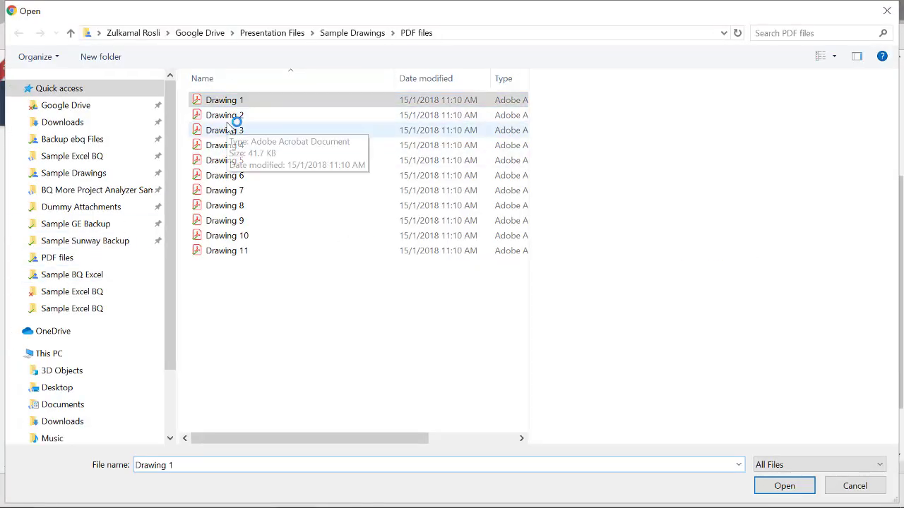
left_click(226, 133, "shift")
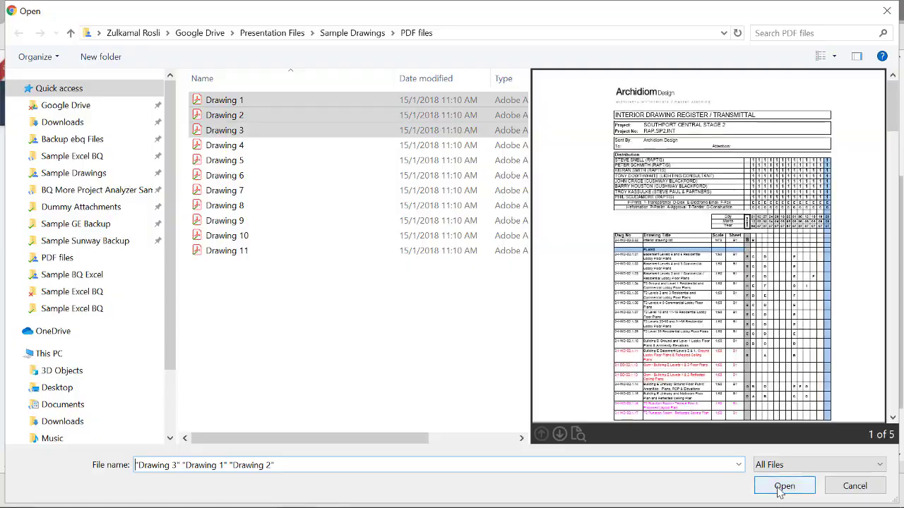
left_click(783, 484)
left_click(115, 276)
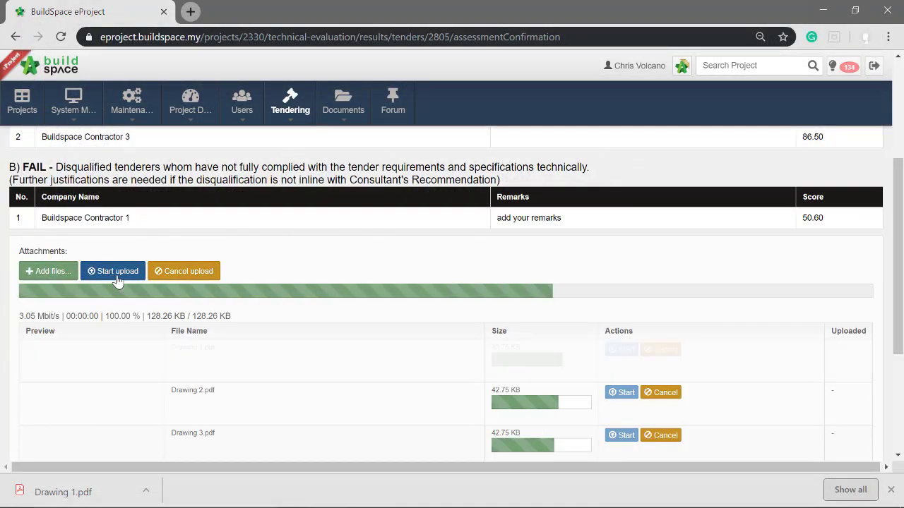
Step: Submit the technical assessment confirmation form without verifiers and confirm the submission
scroll(415, 273, "down", 1)
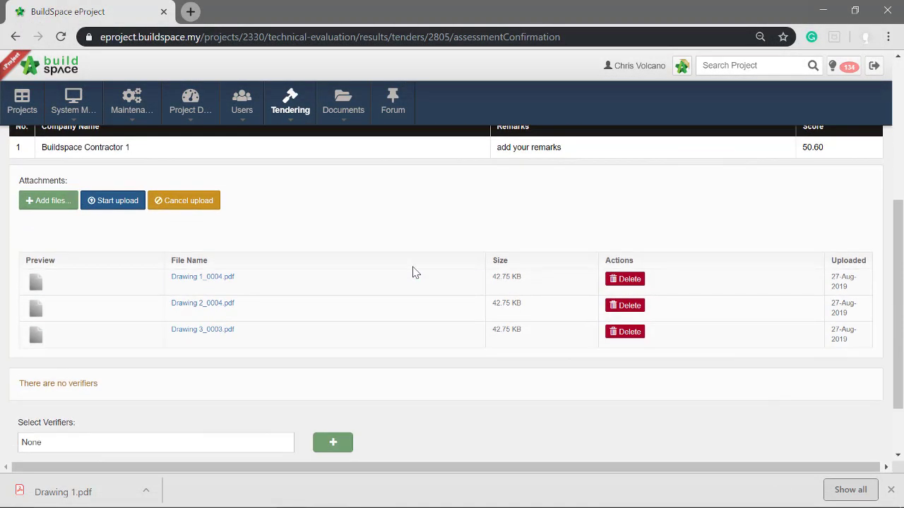
scroll(201, 232, "down", 1)
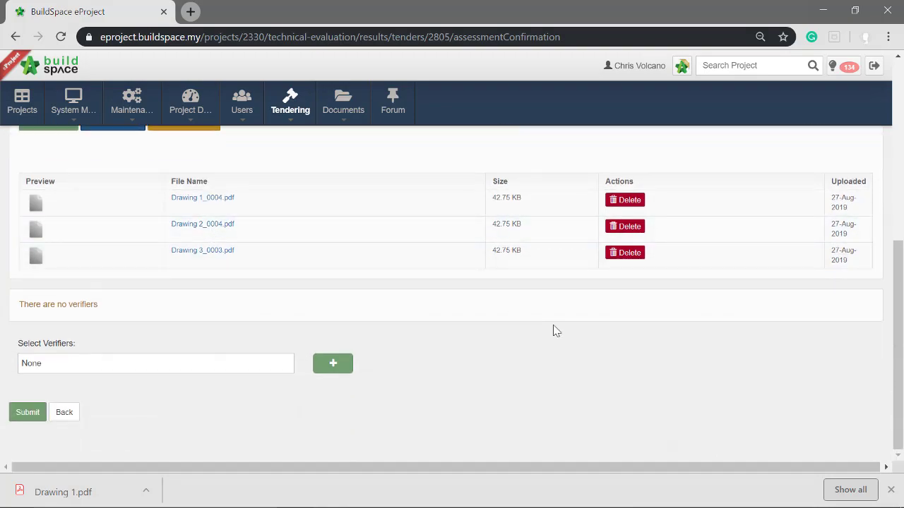
scroll(554, 331, "up", 2)
scroll(554, 331, "up", 3)
scroll(554, 331, "down", 5)
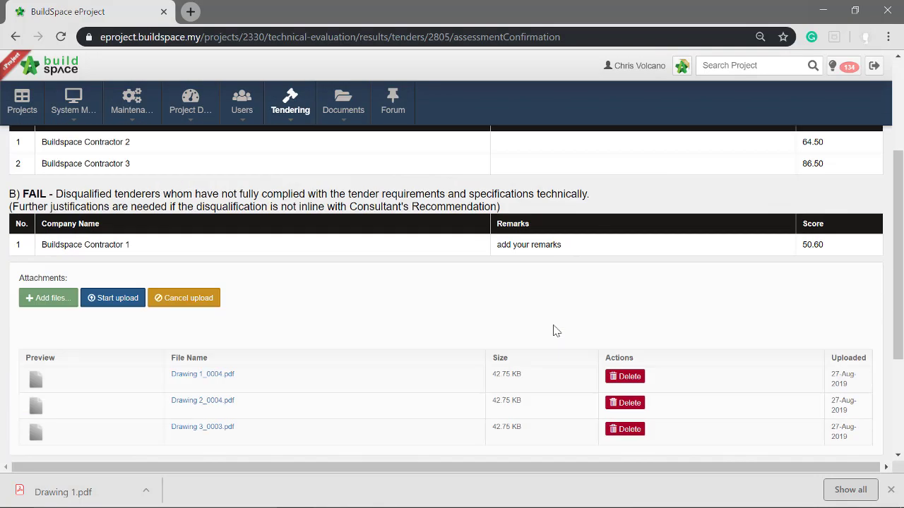
scroll(554, 331, "up", 5)
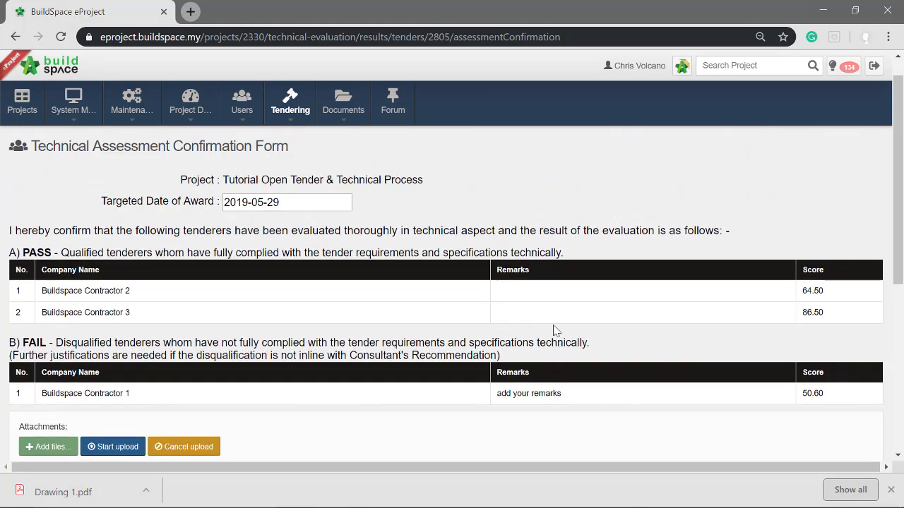
scroll(554, 331, "down", 5)
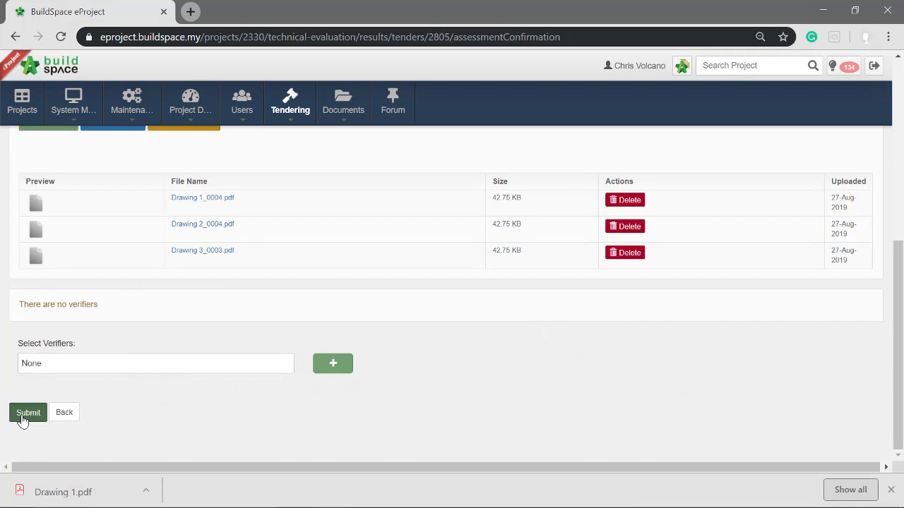
left_click(27, 414)
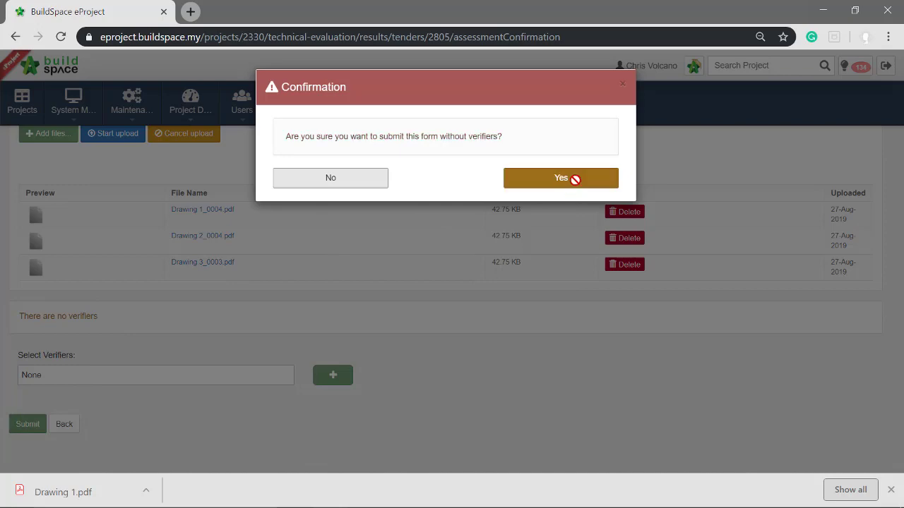
left_click(577, 182)
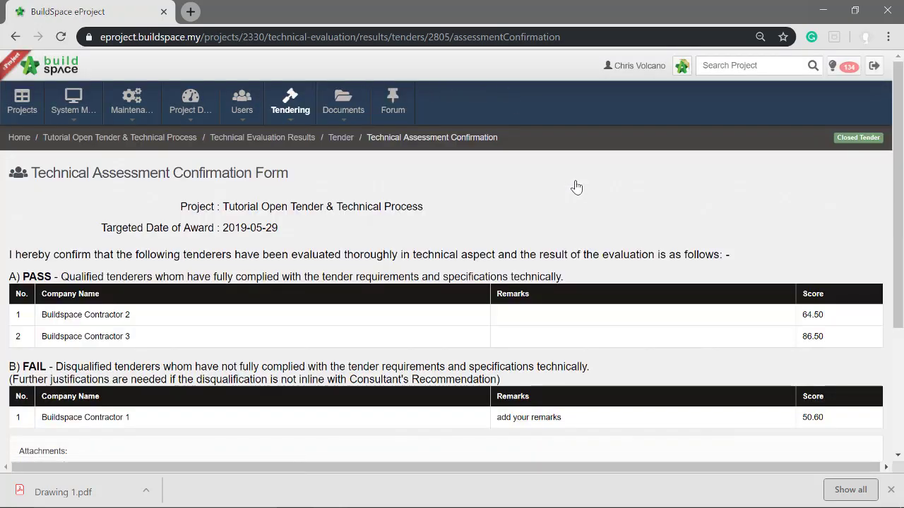
Step: Look over the submitted assessment form, its attachments and verification section, then return to the tender's technical evaluation results
scroll(515, 194, "down", 3)
scroll(513, 202, "up", 3)
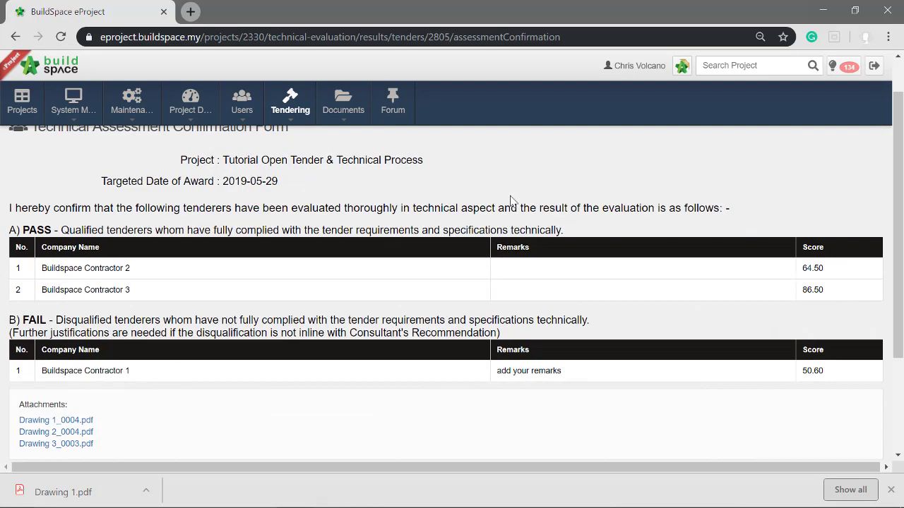
scroll(513, 201, "down", 3)
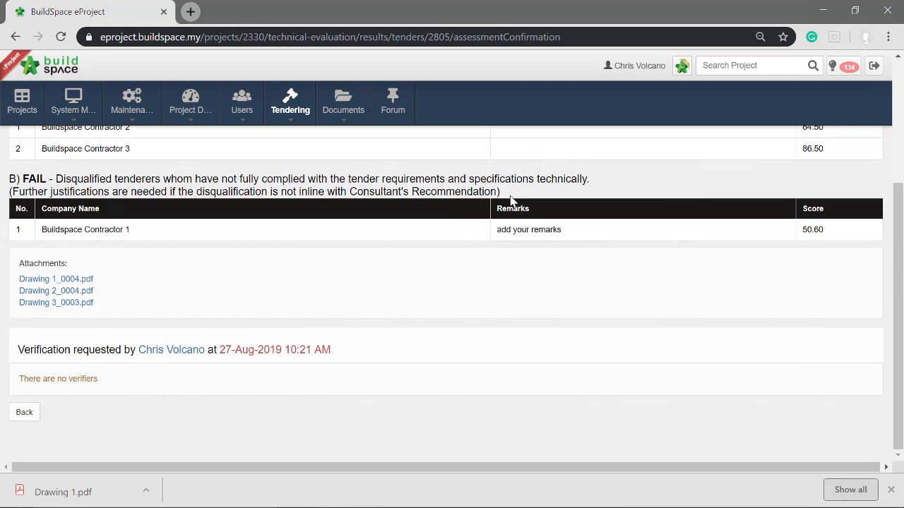
scroll(513, 201, "up", 3)
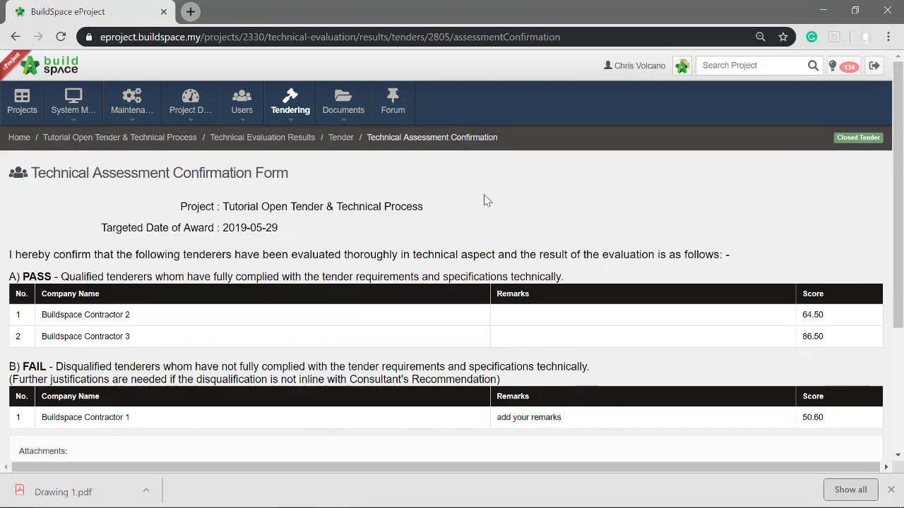
left_click(341, 140)
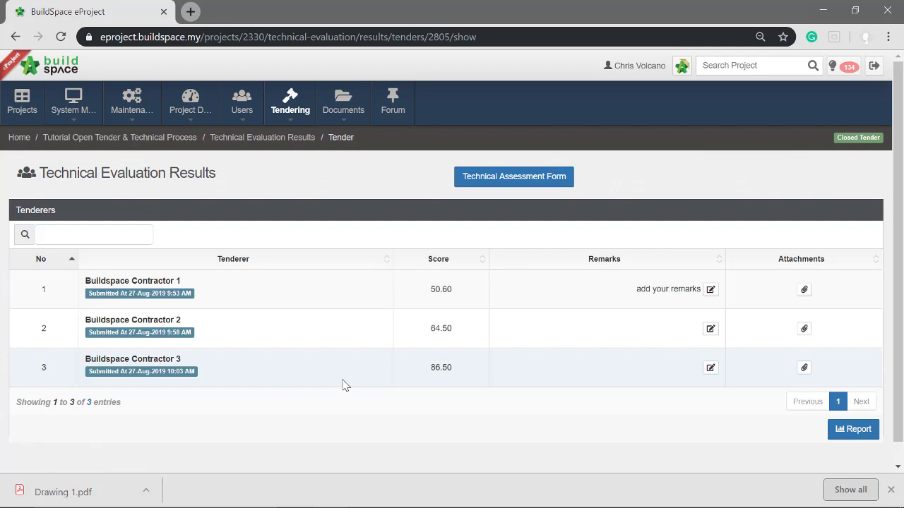
Step: Assign the signed-in user as the verifier for opening the tender and submit the verifier selection
mouse_move(286, 104)
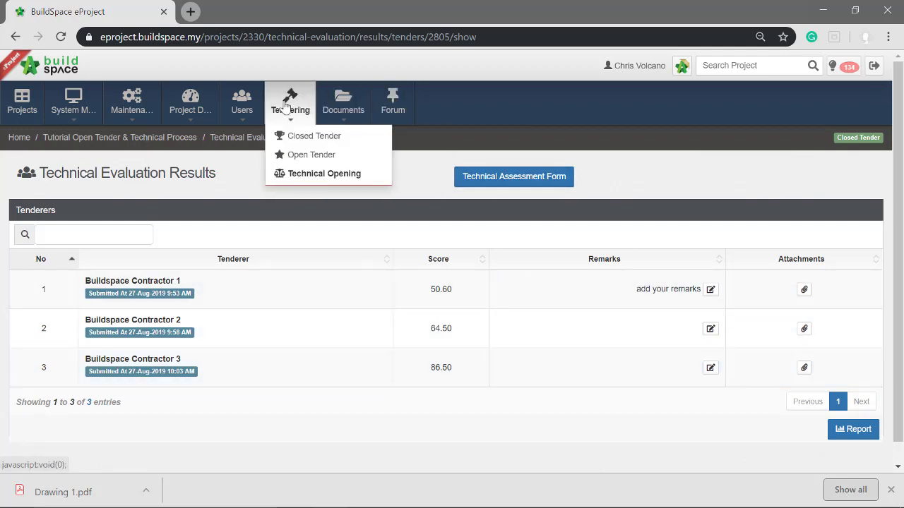
left_click(295, 160)
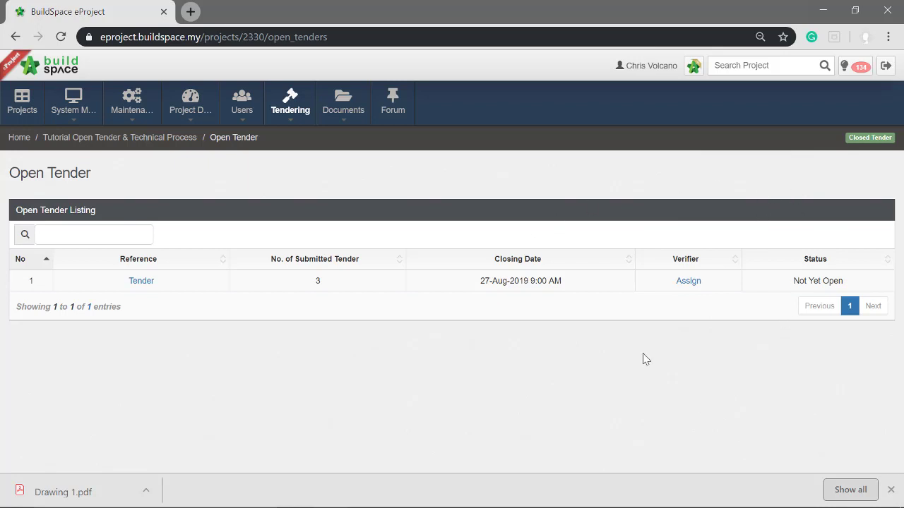
left_click(696, 286)
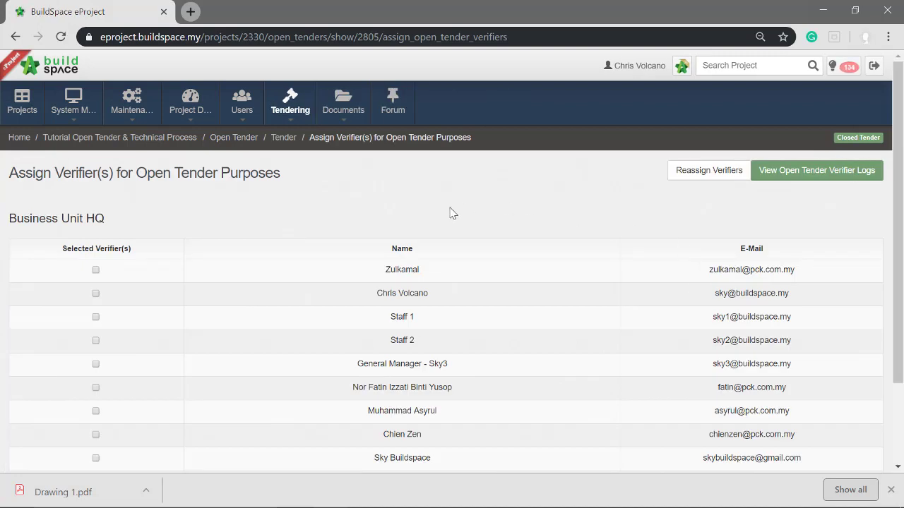
left_click(96, 295)
scroll(265, 262, "down", 2)
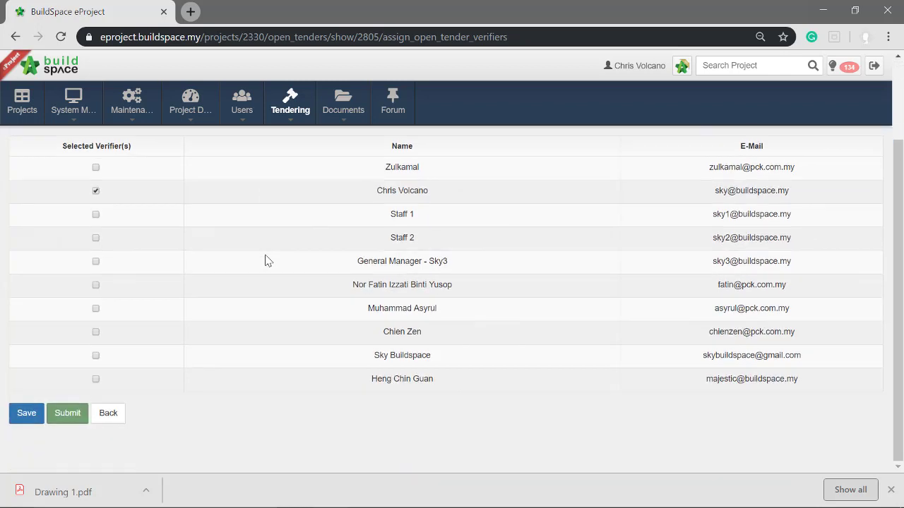
left_click(63, 413)
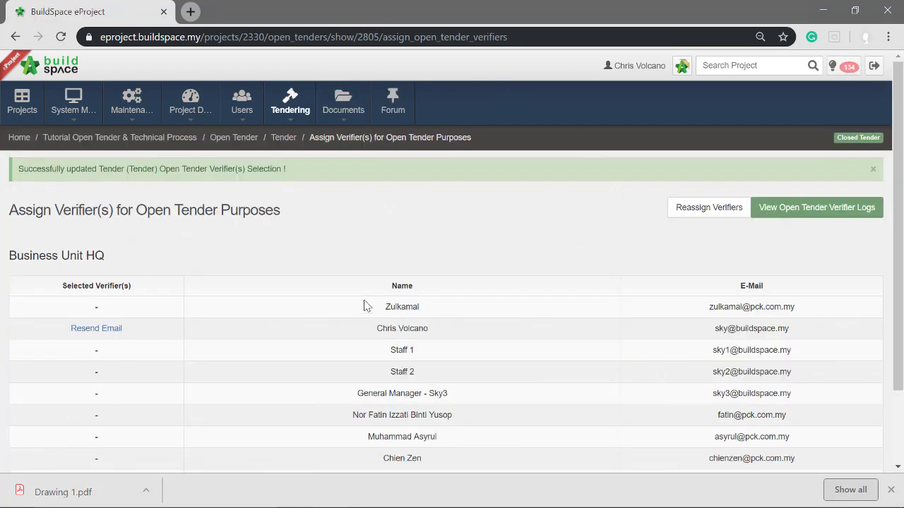
Step: Confirm the pending Open Tender verification for Tutorial Open Tender & Technical Process from the project to-do list
left_click(36, 107)
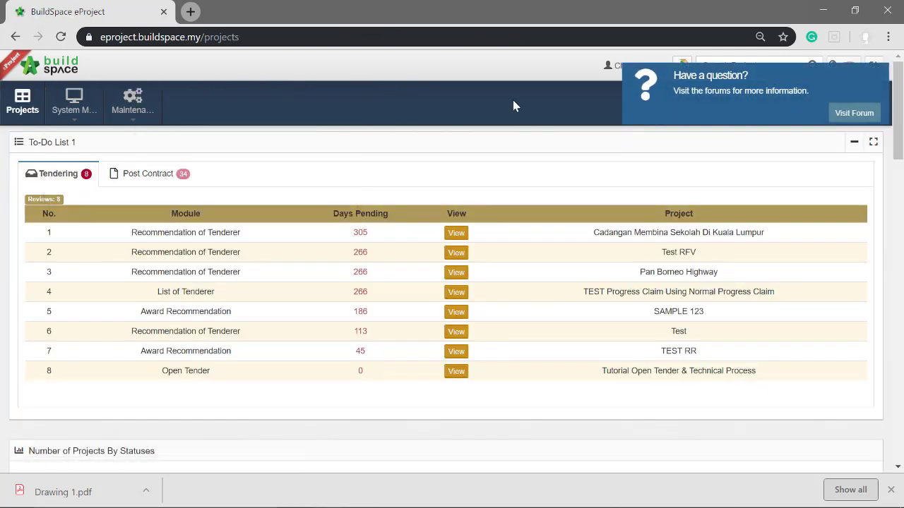
left_click(456, 372)
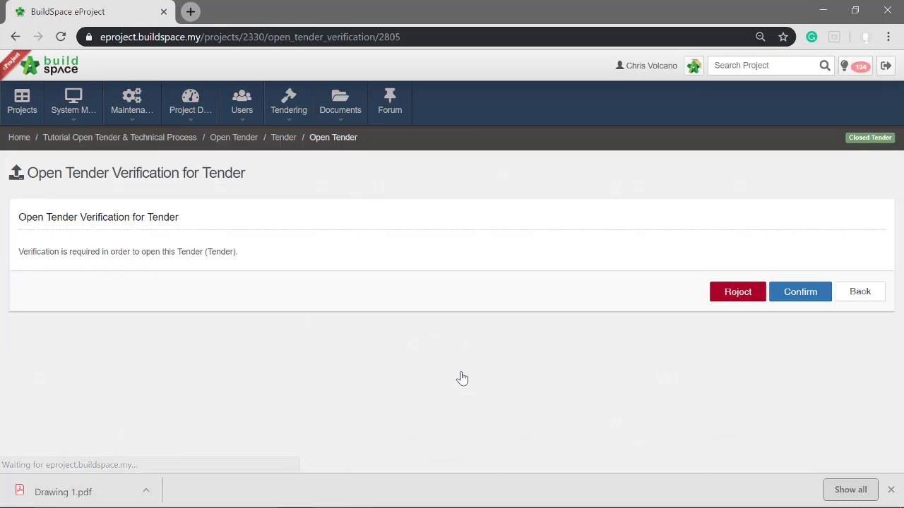
left_click(806, 296)
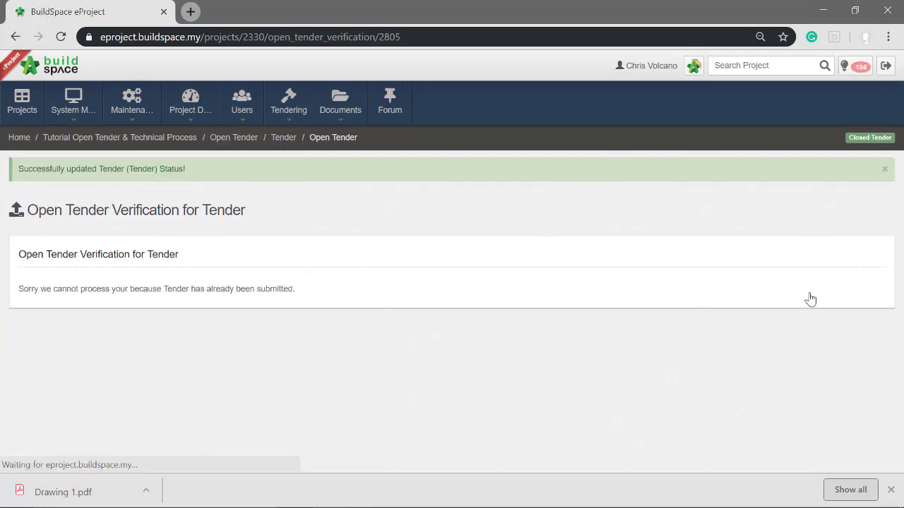
Step: Open the tender's rates from the Open Tender listing and show the additional information for all tenderers
mouse_move(283, 102)
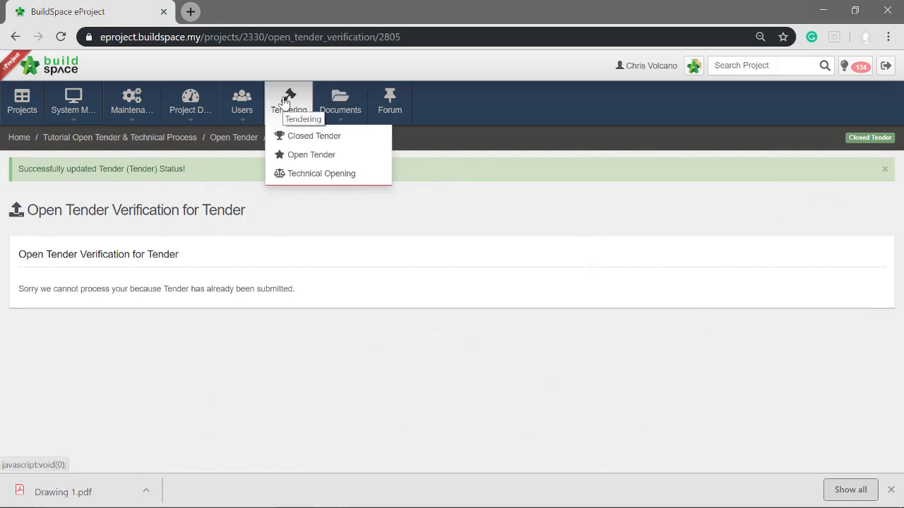
left_click(299, 157)
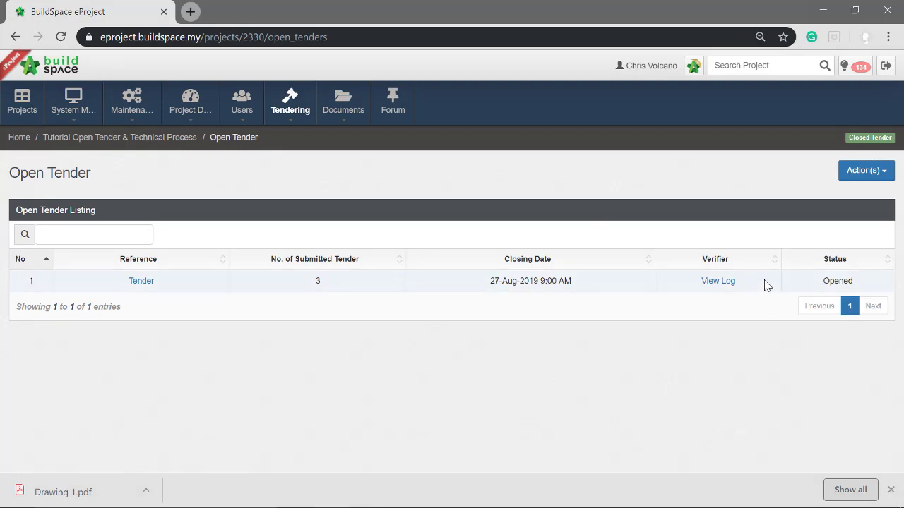
left_click(141, 281)
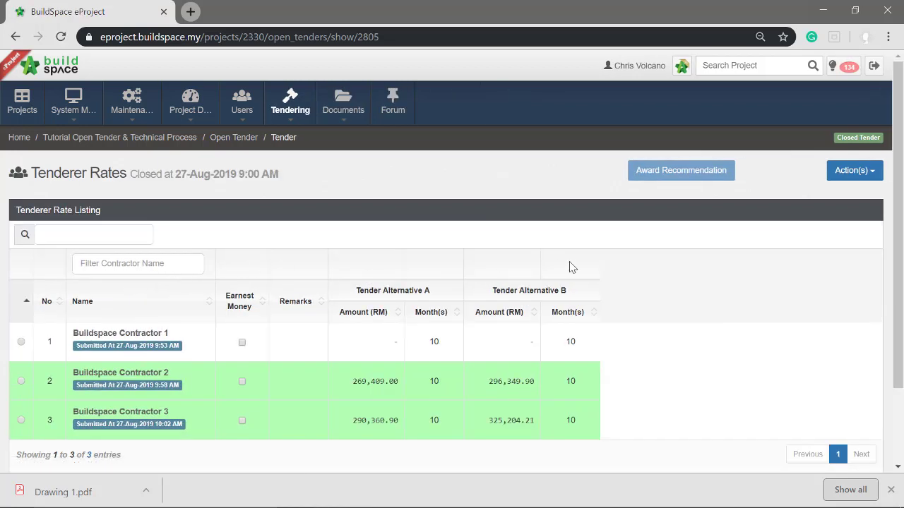
scroll(571, 267, "down", 1)
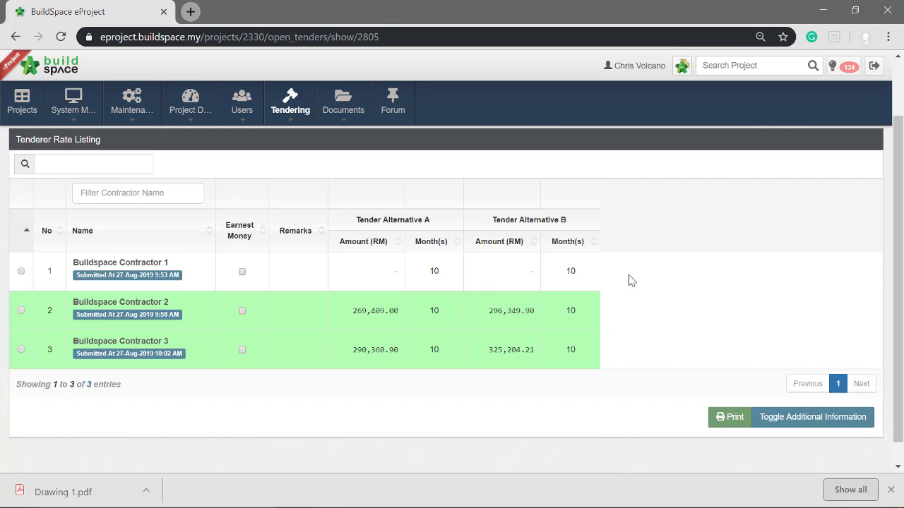
scroll(631, 280, "up", 1)
scroll(631, 281, "down", 2)
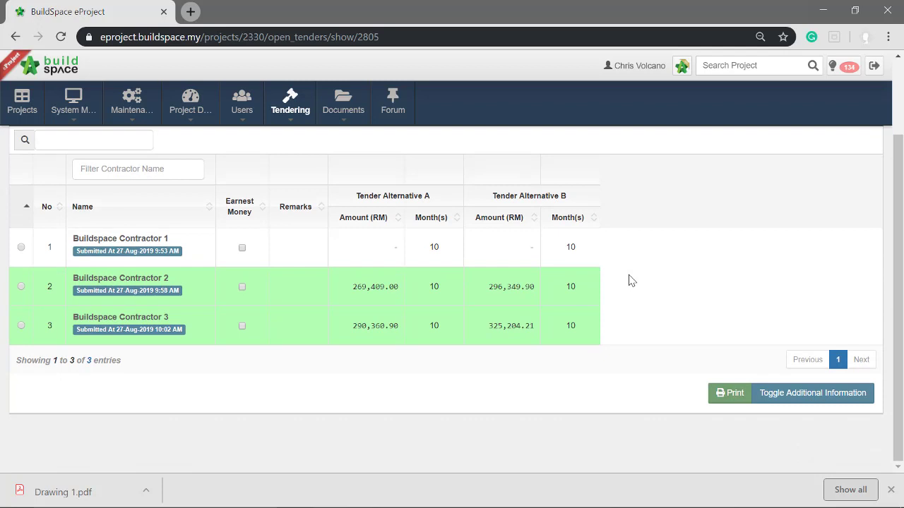
left_click(813, 401)
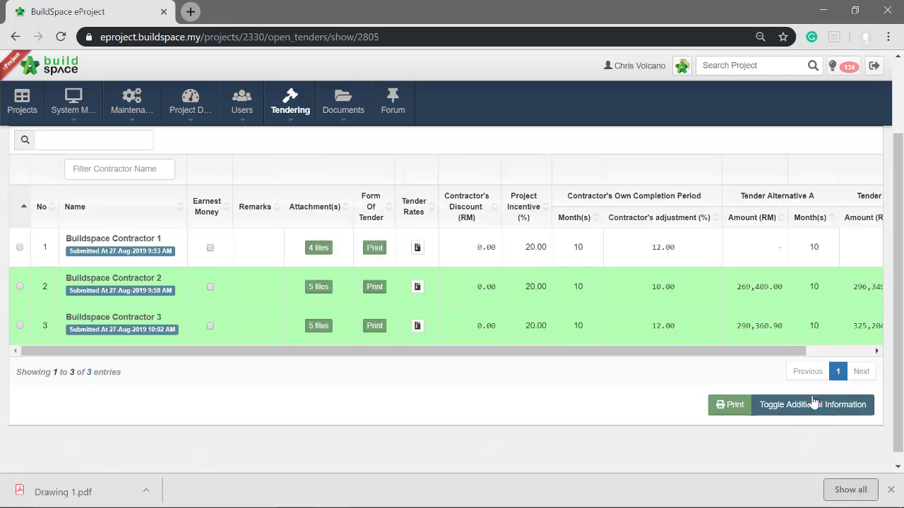
left_click_drag(769, 350, 870, 350)
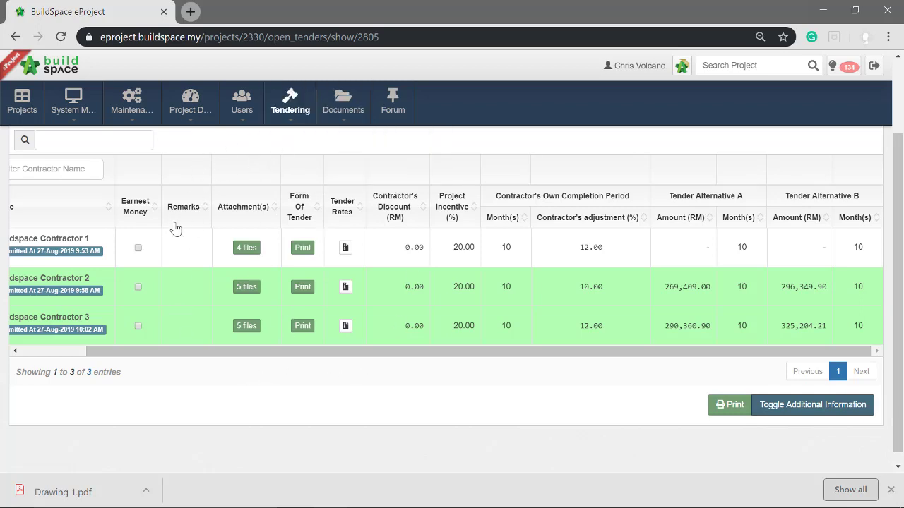
Step: View Buildspace Contractor 1's Form of Tender, read through Tender Alternatives A and B, and close the document
scroll(377, 335, "up", 1)
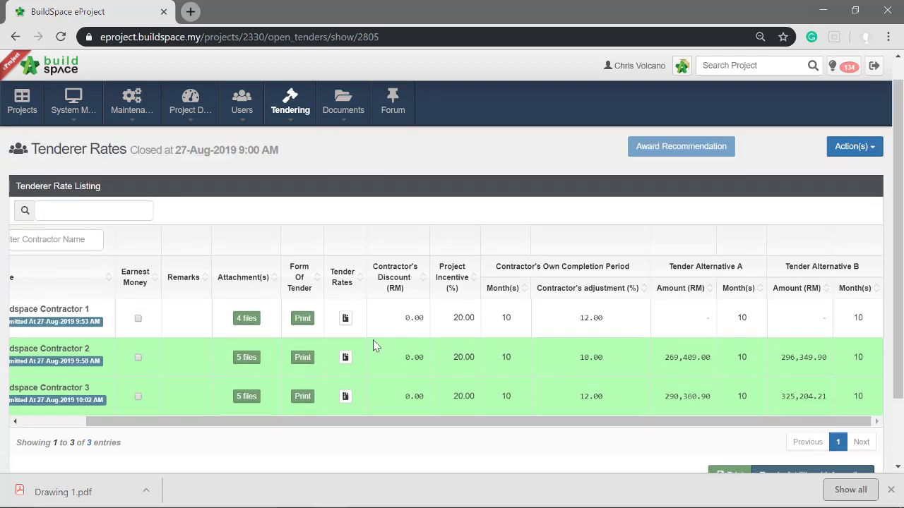
left_click(302, 318)
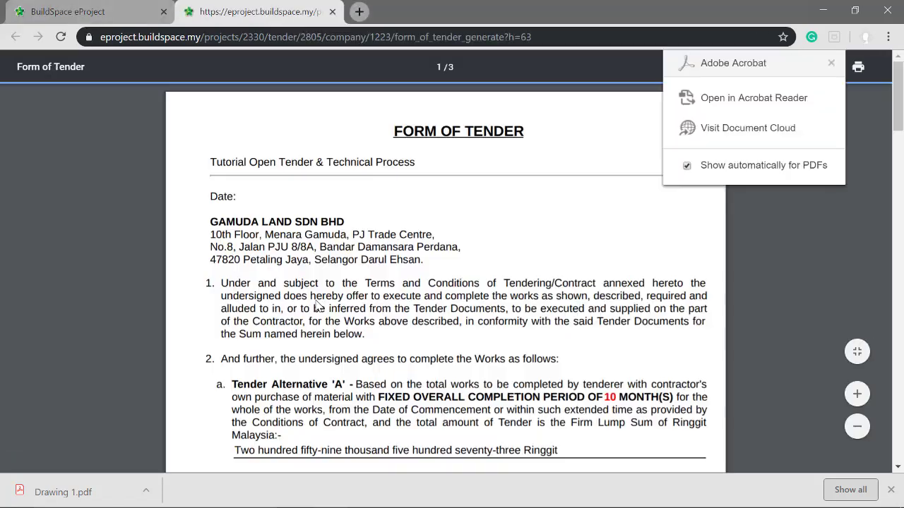
scroll(317, 303, "down", 10)
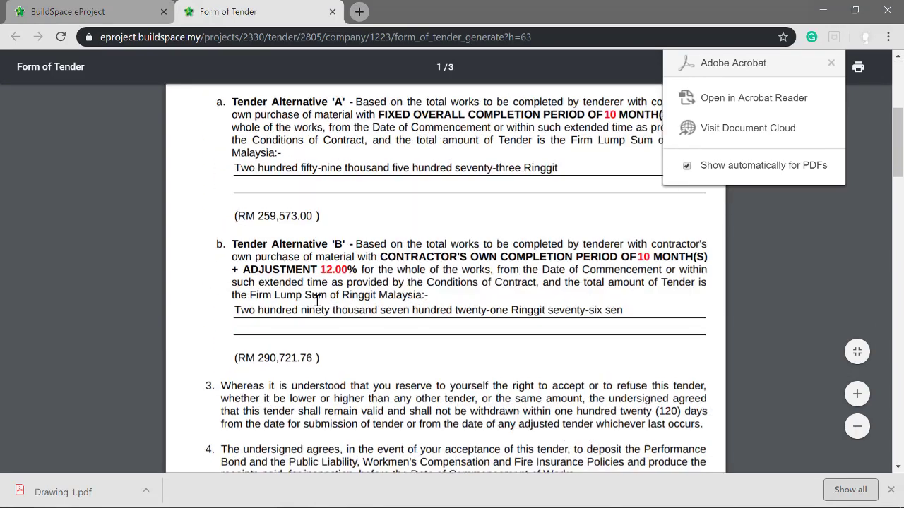
scroll(316, 300, "up", 3)
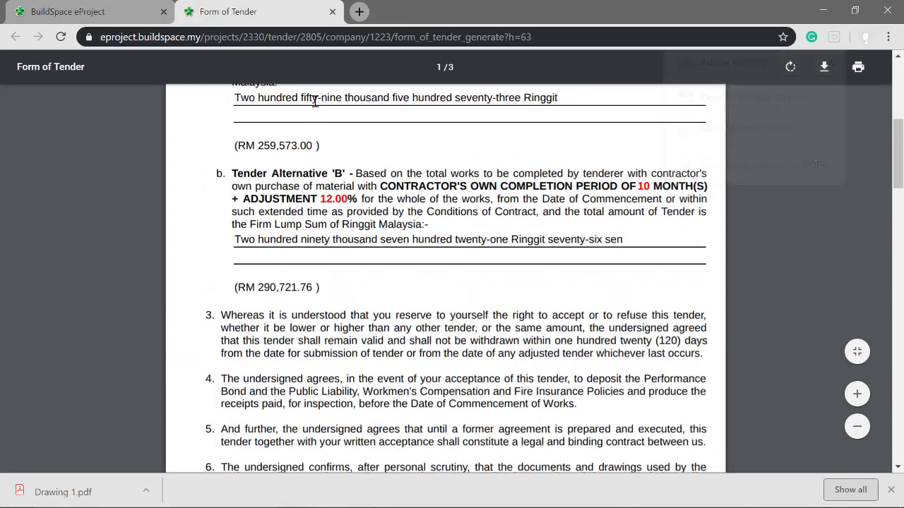
left_click(332, 12)
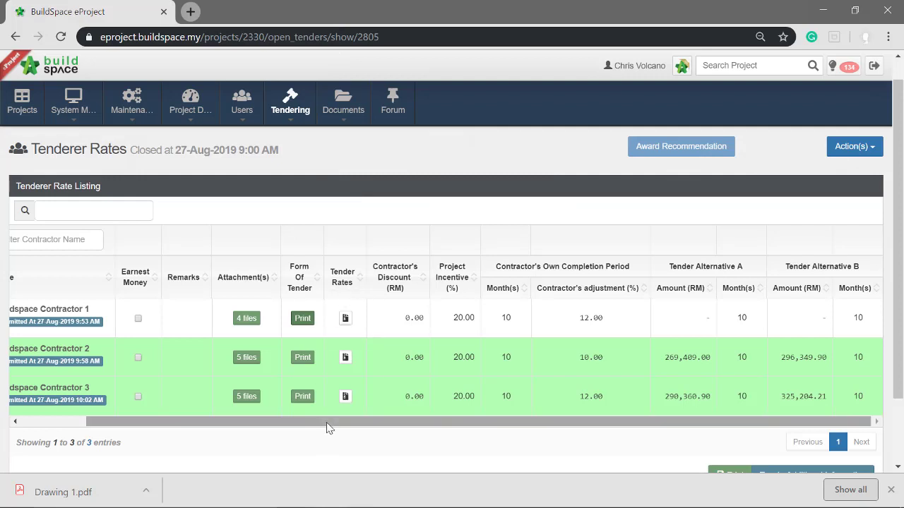
Step: Download Drawing 1_0000.pdf from Buildspace Contractor 1's tender rates attachments and close the attachment list
left_click_drag(326, 423, 273, 429)
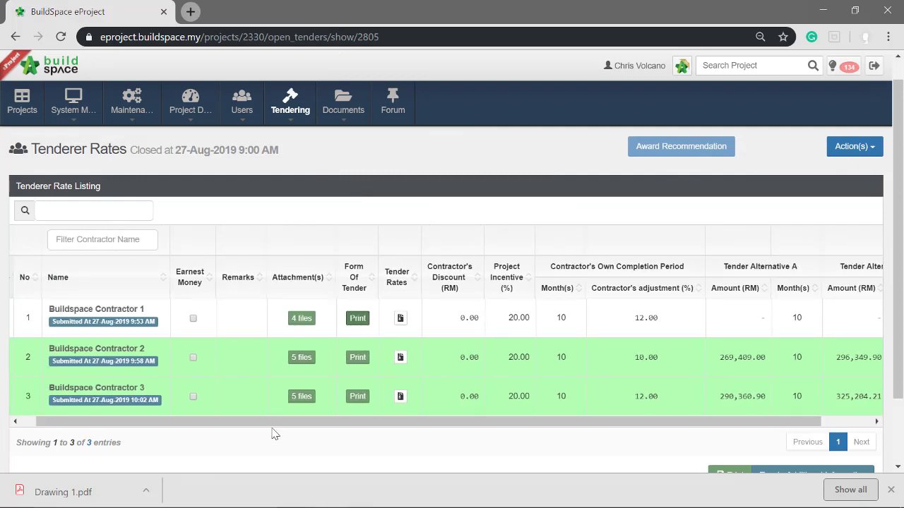
left_click(302, 319)
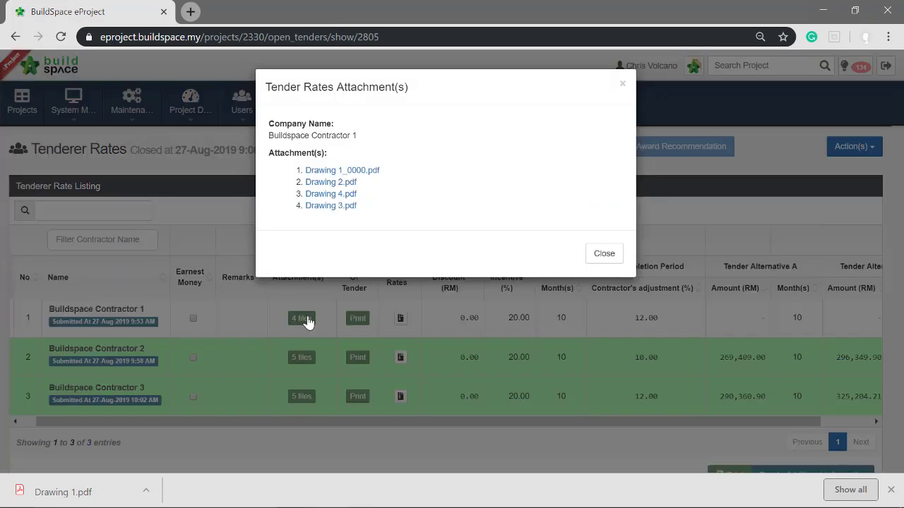
left_click(336, 175)
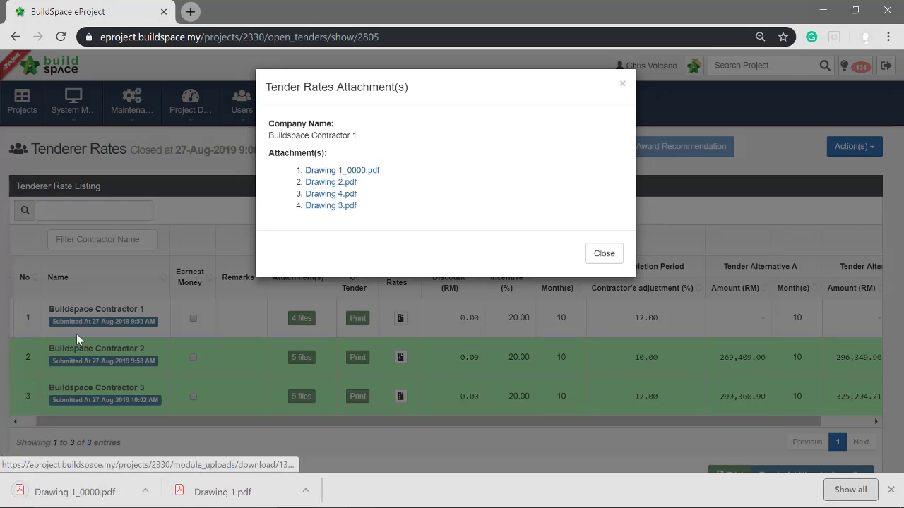
left_click(603, 253)
Step: Generate the printable record of tender opening, look it over down to the signature line, and close it
scroll(604, 264, "down", 1)
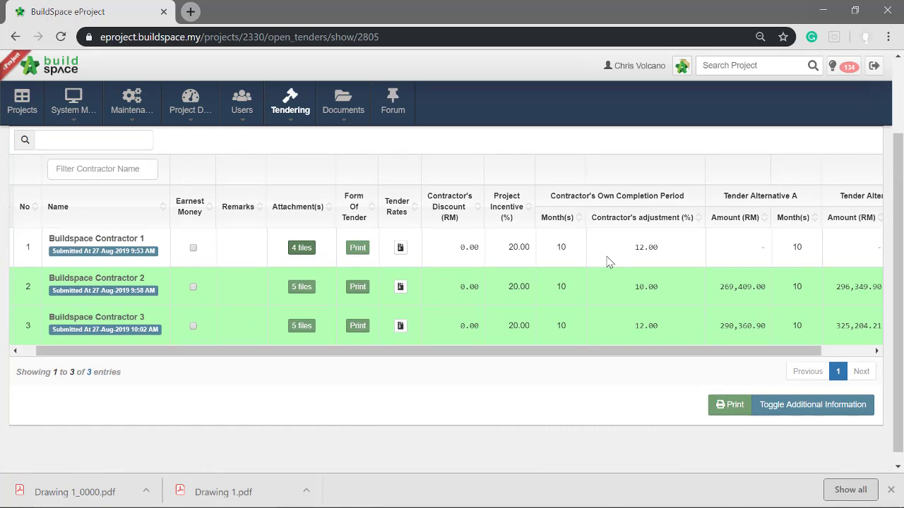
left_click(731, 405)
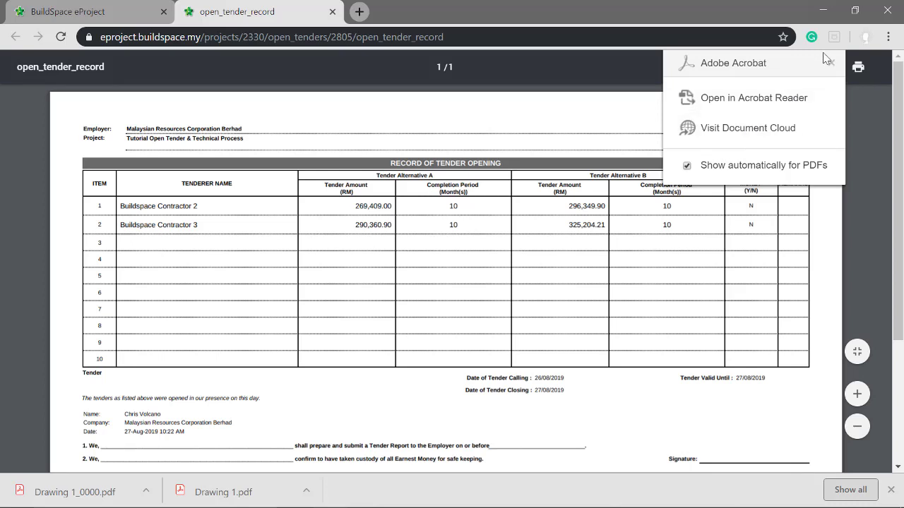
left_click(831, 63)
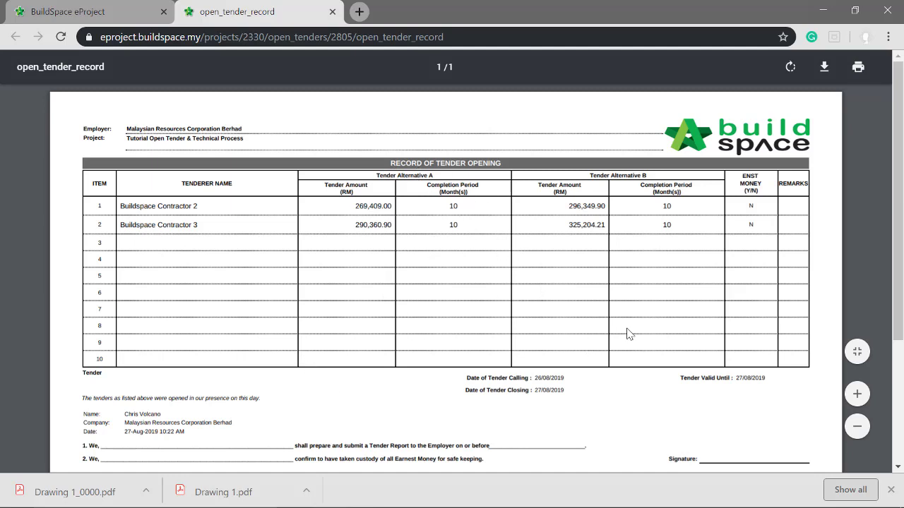
scroll(730, 286, "down", 3)
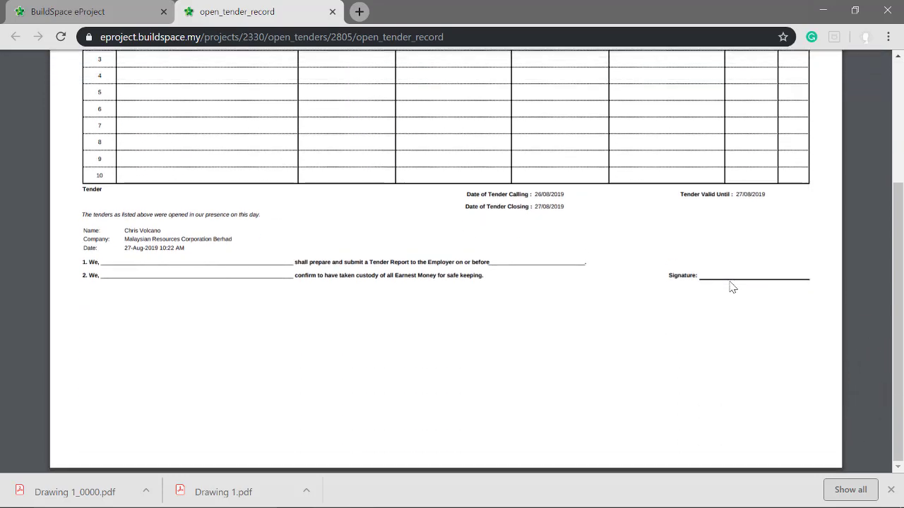
scroll(730, 285, "up", 3)
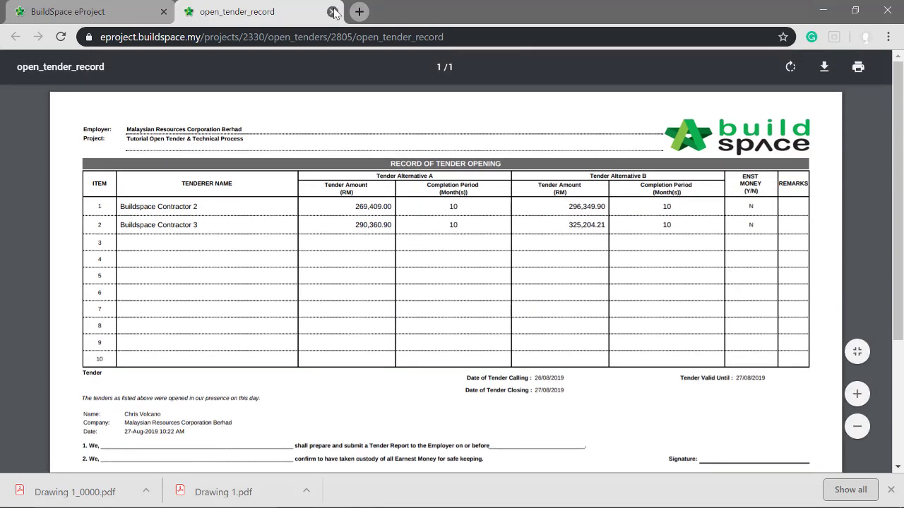
left_click(332, 12)
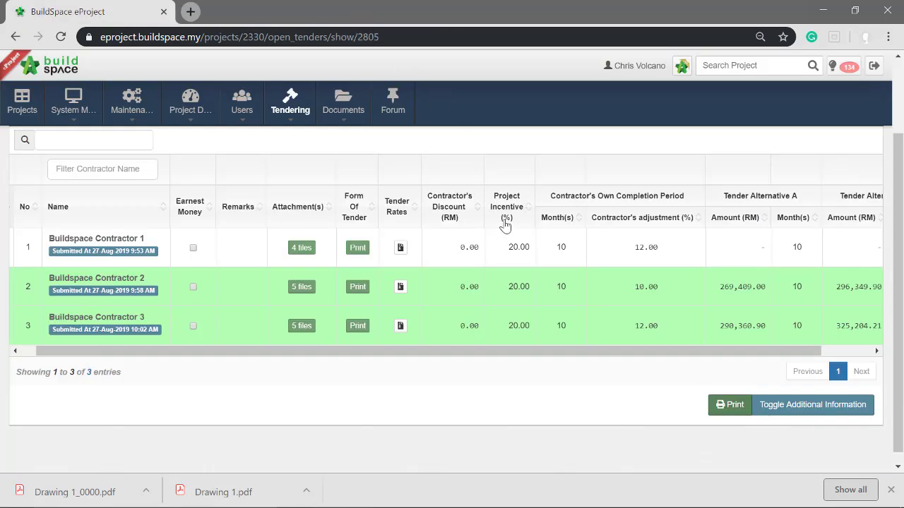
Step: Sync the contractors' tender rates to BuildSpace
scroll(505, 228, "up", 1)
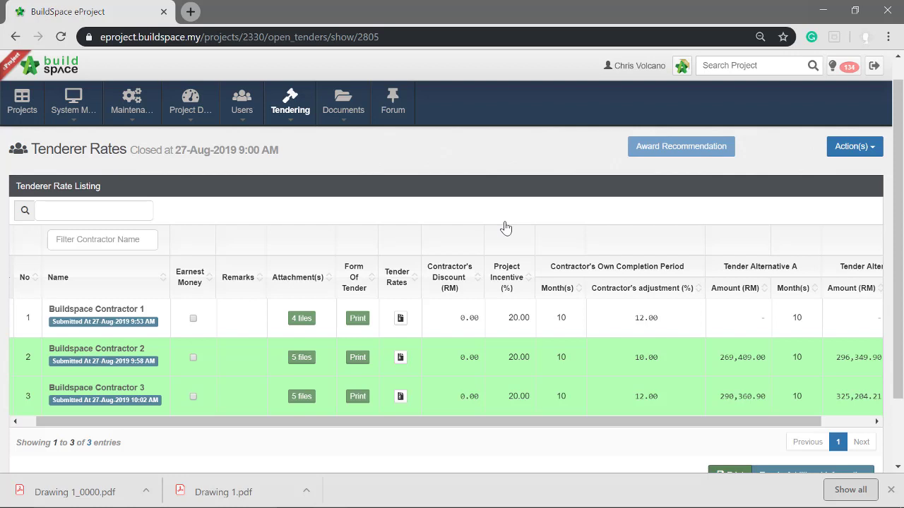
left_click(869, 154)
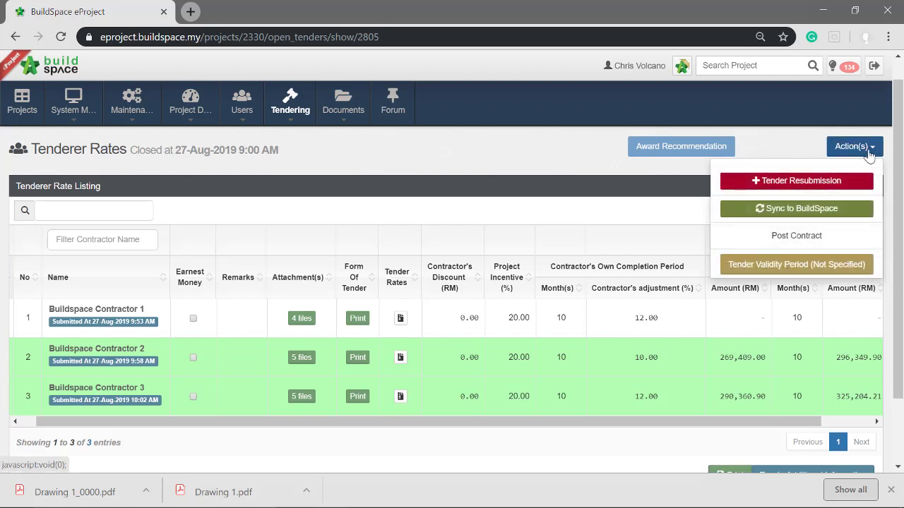
left_click(777, 209)
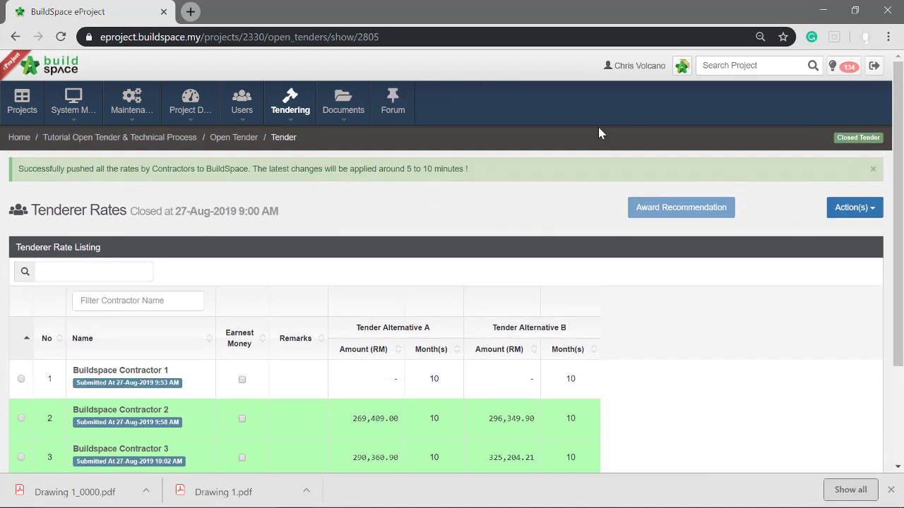
Step: Return to the Open Tender listing and enable the contractor rates display
left_click(235, 138)
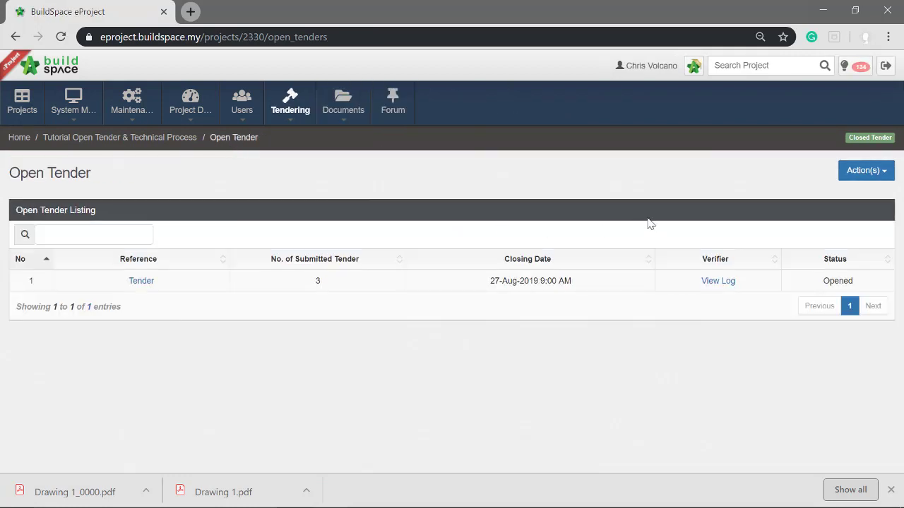
left_click(866, 176)
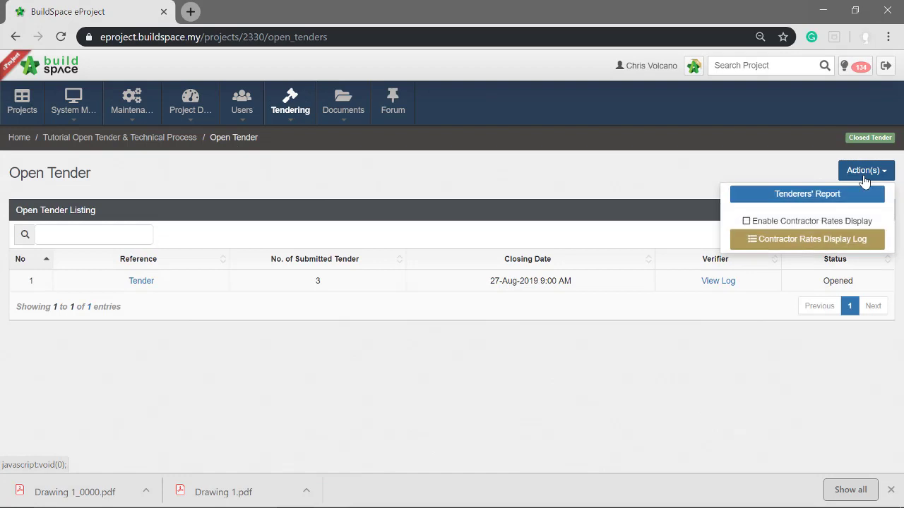
left_click(746, 224)
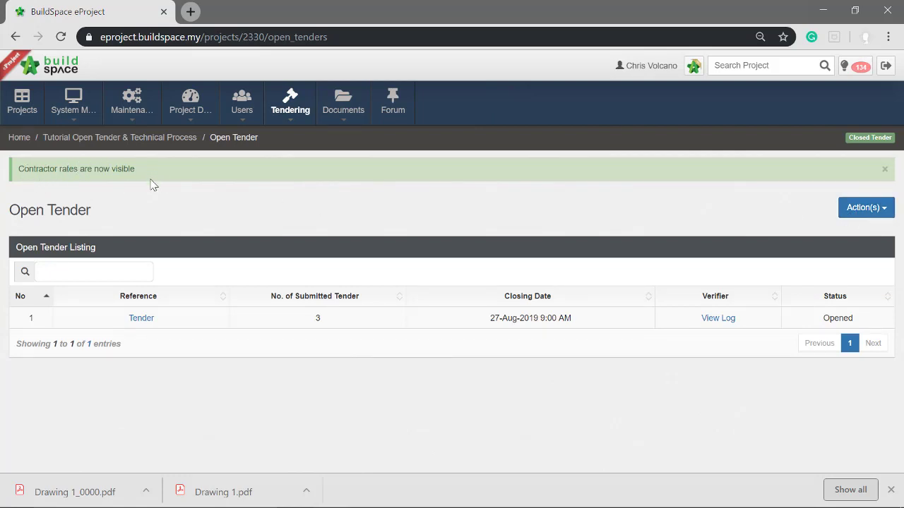
Step: Open the tender to check its tenderer rates, and switch to BuildSpace to view the project's tenderers
left_click(139, 321)
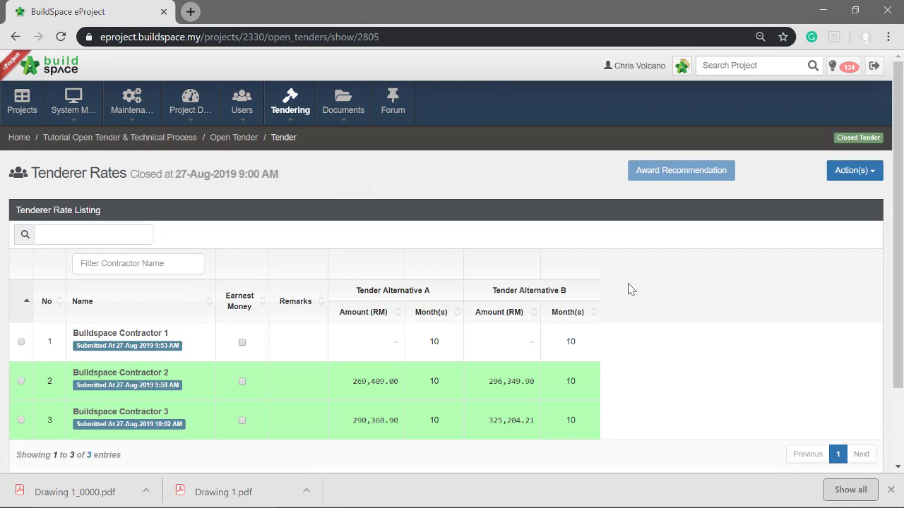
left_click(682, 67)
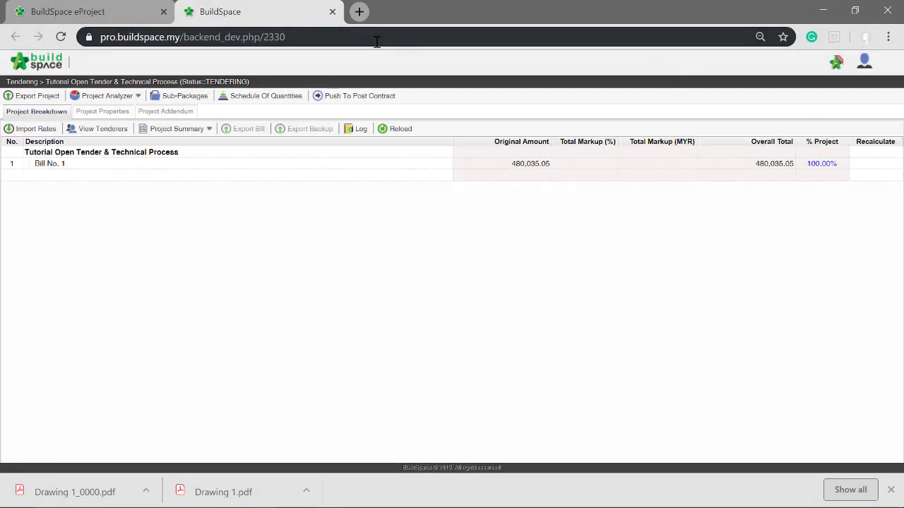
left_click(109, 135)
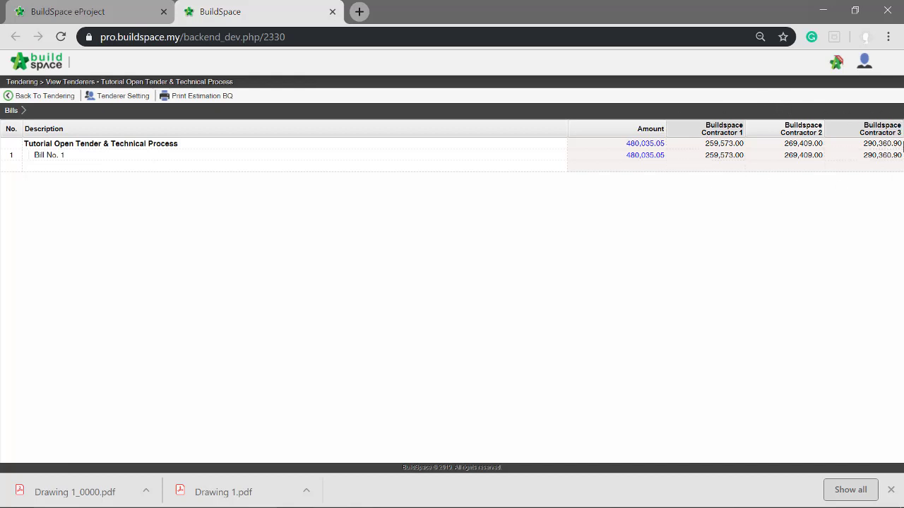
Step: Open Bill No. B.4/1 - WORK BELOW GROUND FLOOR LEVEL under Bill No. 1 and compare the three contractors' item rates
double_click(198, 161)
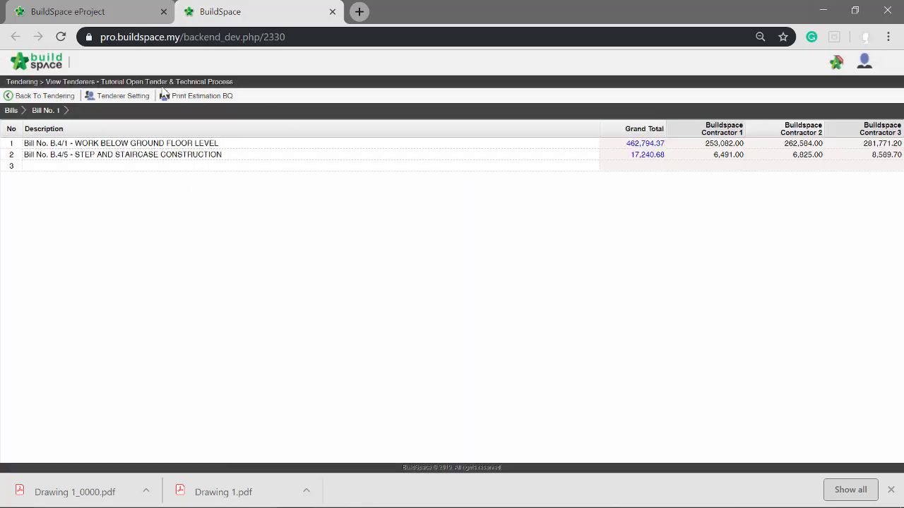
double_click(127, 148)
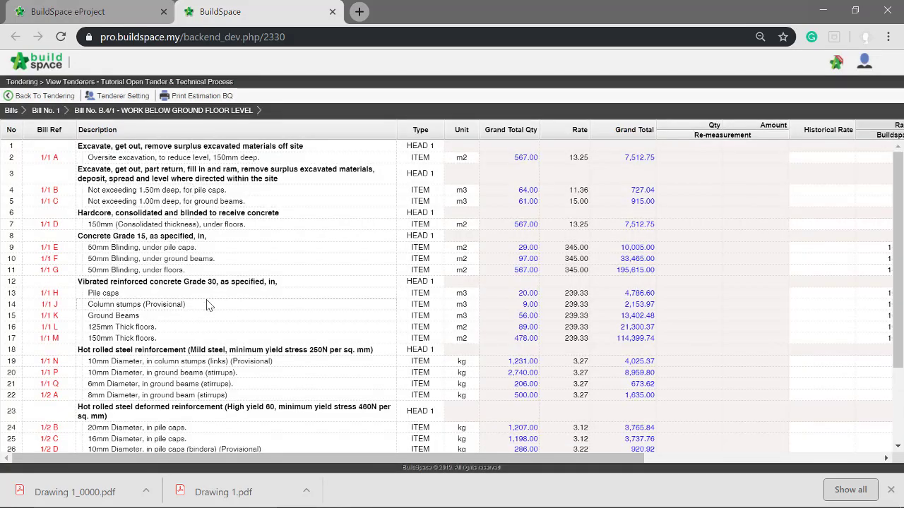
left_click_drag(213, 458, 518, 465)
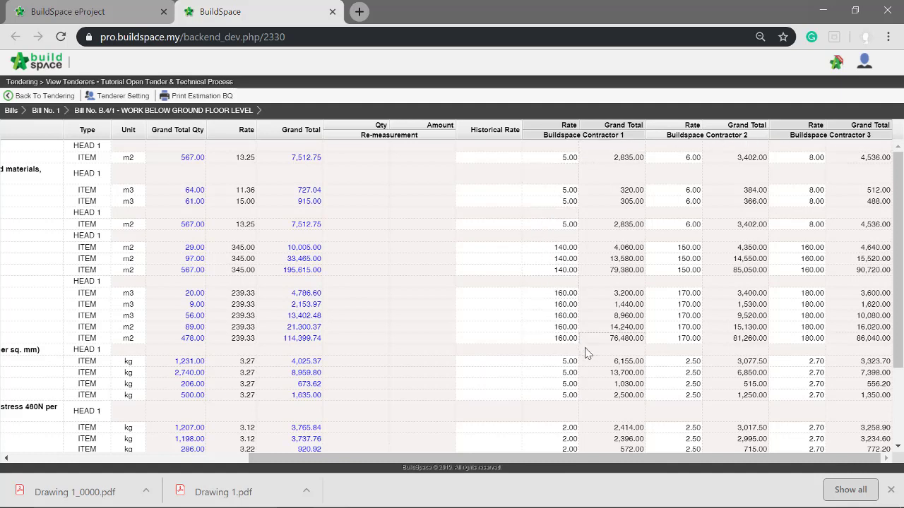
left_click(725, 173)
left_click(433, 226)
left_click_drag(362, 459, 85, 458)
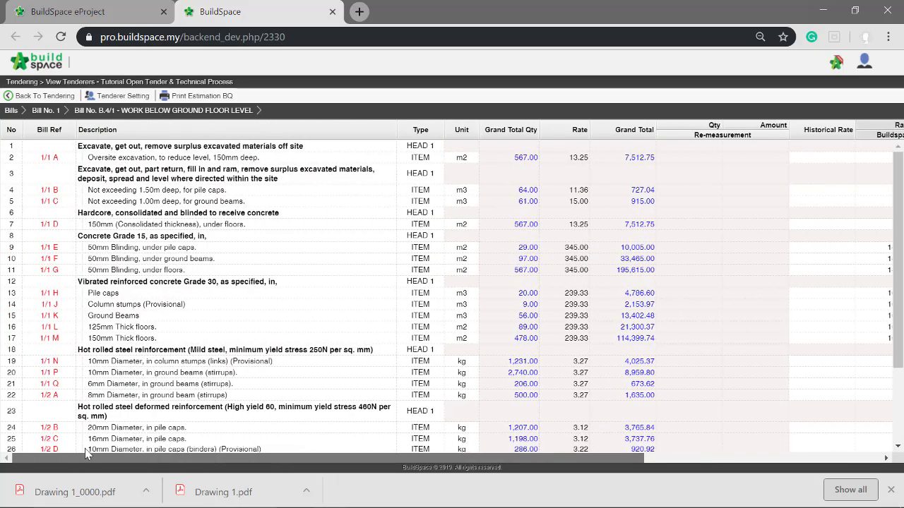
Step: Assign the 3.75 historical rate from Test Claim Cert Final to the item "Oversite excavation, to reduce level, 150mm deep"
left_click(208, 159)
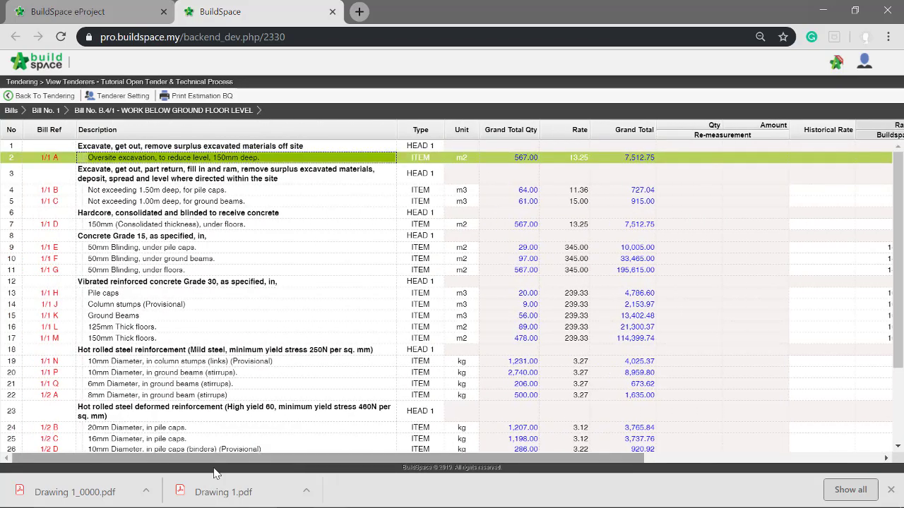
left_click_drag(219, 459, 475, 453)
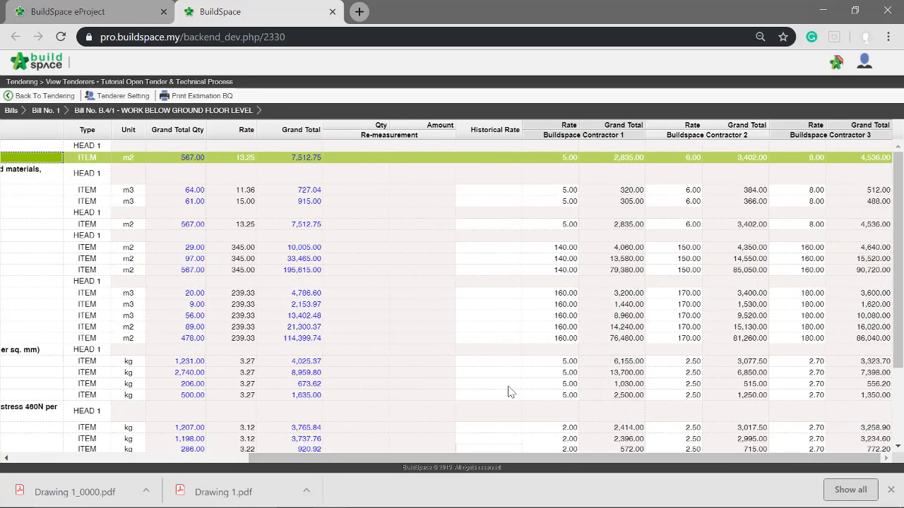
double_click(502, 157)
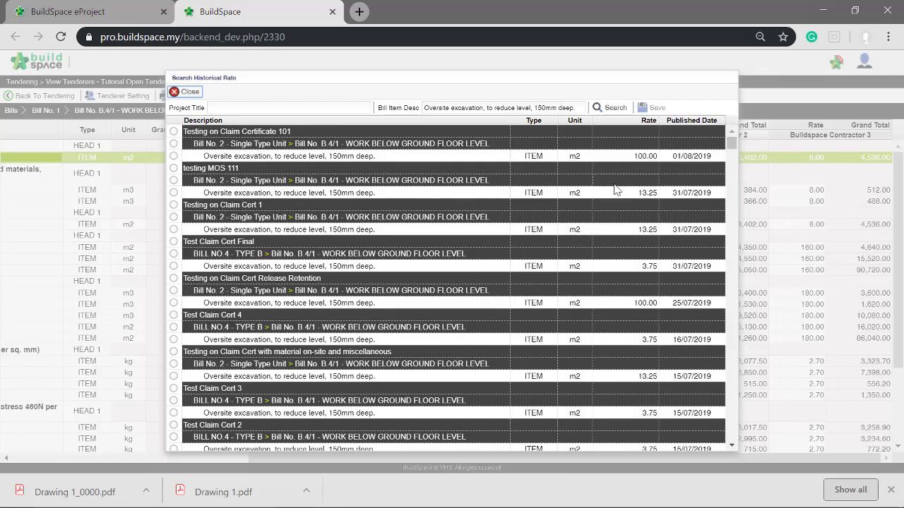
scroll(614, 195, "down", 2)
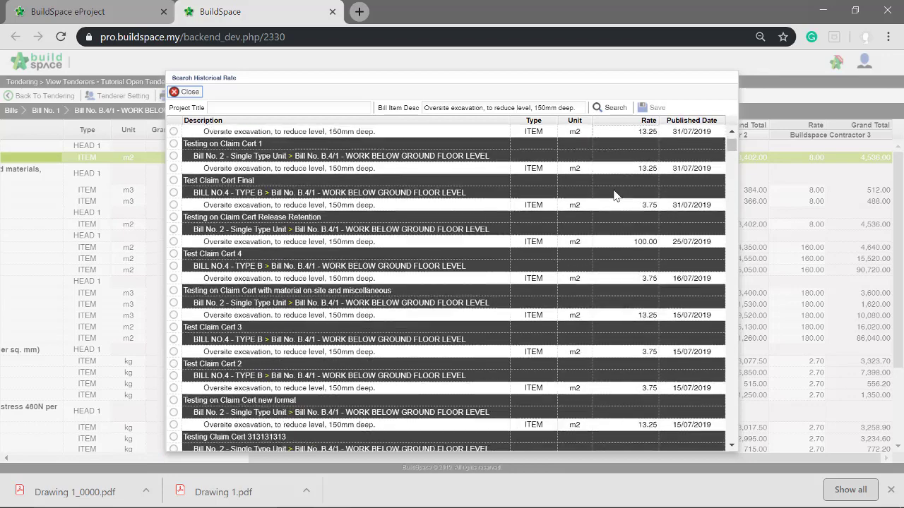
scroll(614, 197, "down", 2)
scroll(557, 196, "up", 2)
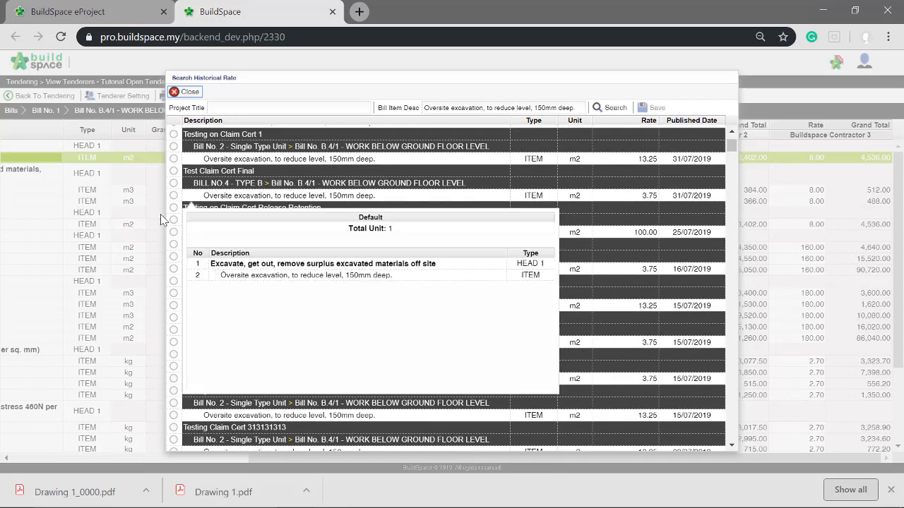
left_click(174, 196)
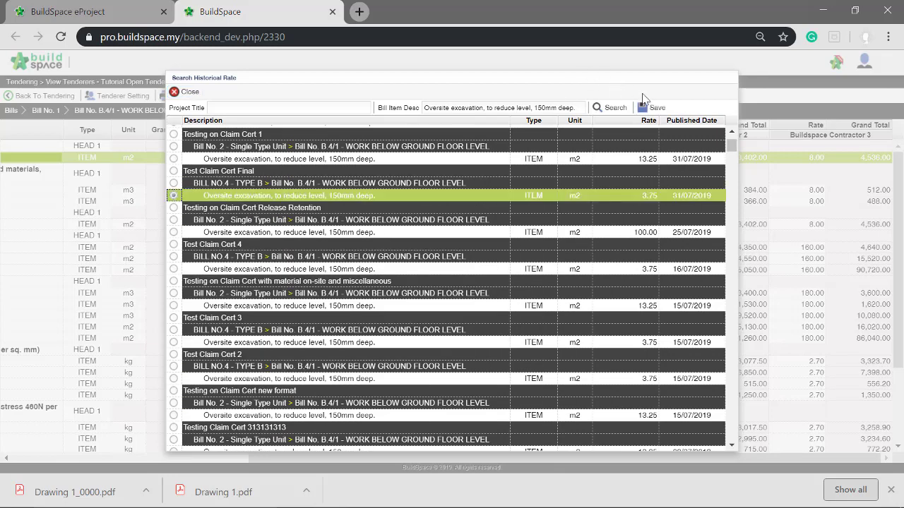
left_click(655, 108)
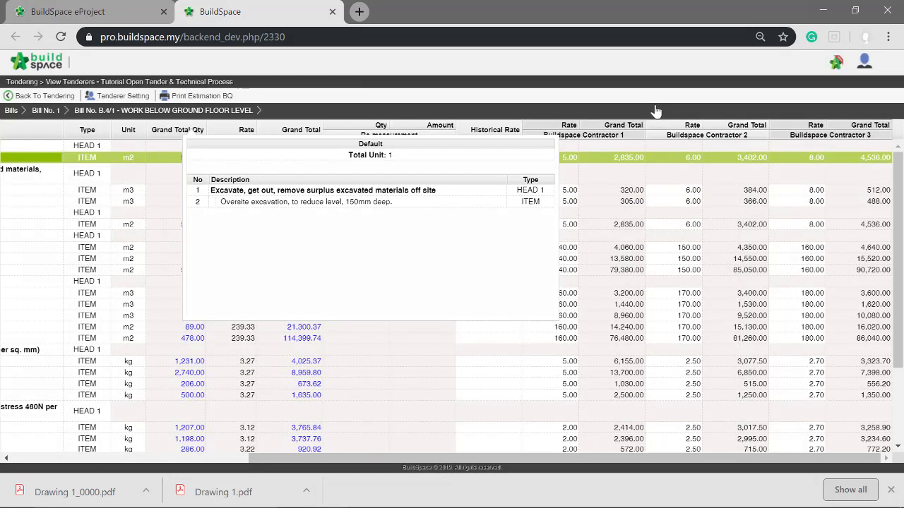
left_click(595, 203)
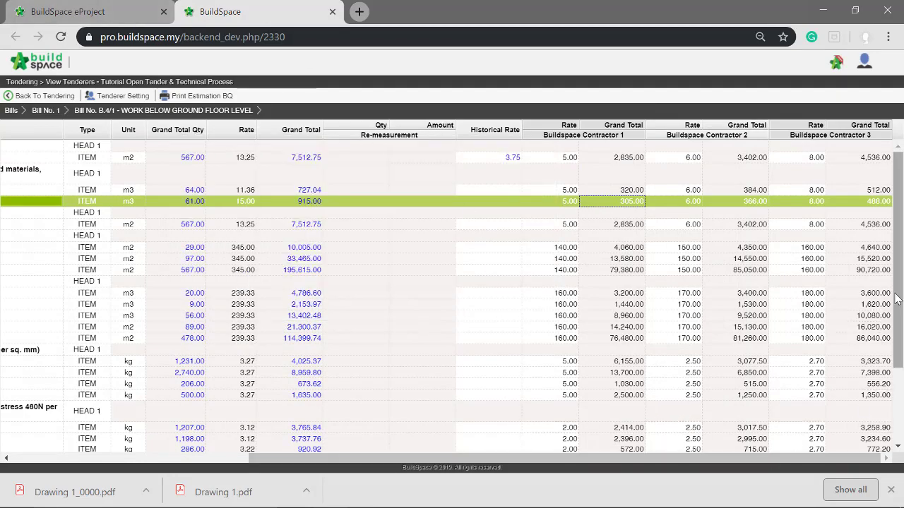
left_click_drag(895, 295, 891, 232)
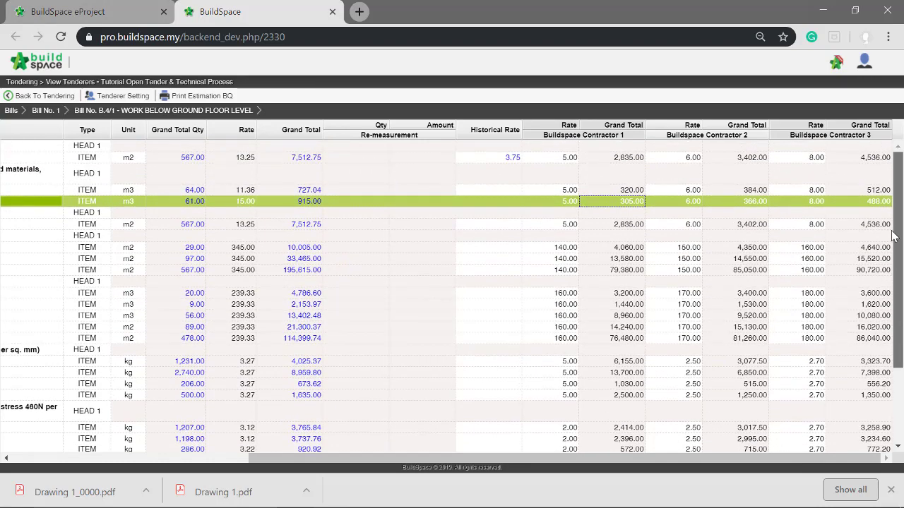
left_click_drag(902, 278, 899, 238)
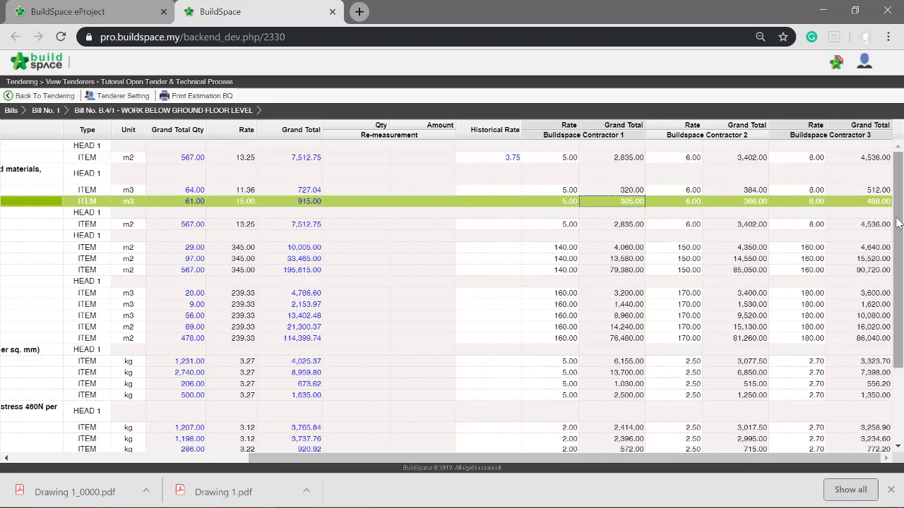
left_click_drag(738, 458, 499, 459)
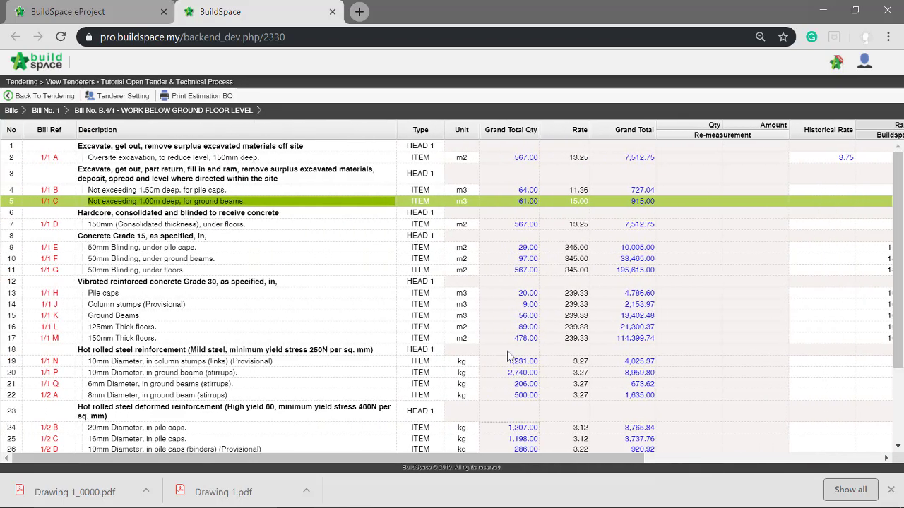
Step: Go to the Tendering Report for Tutorial Open Tender & Technical Process and view its tenderers
left_click(36, 67)
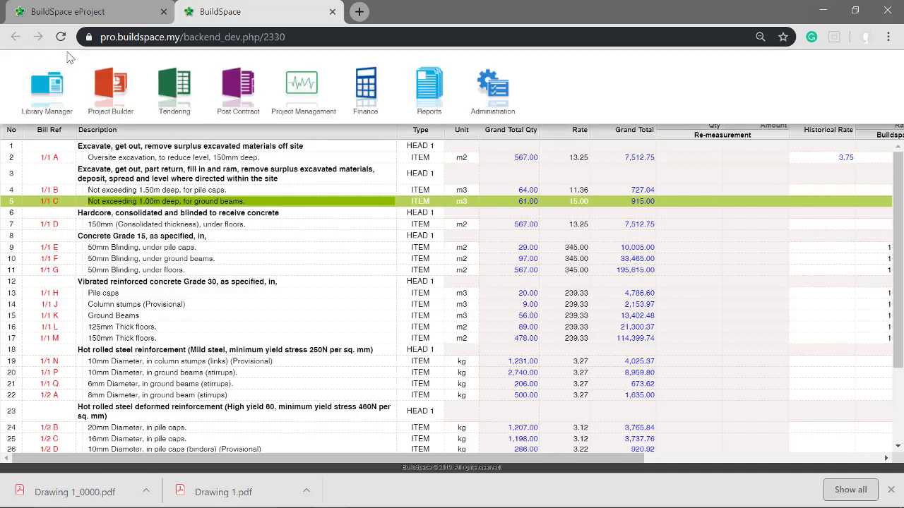
left_click(429, 88)
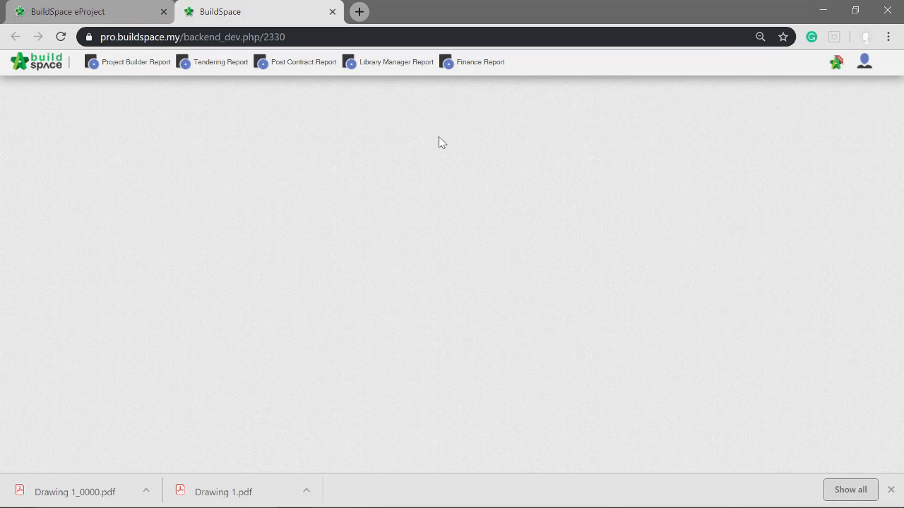
left_click(221, 64)
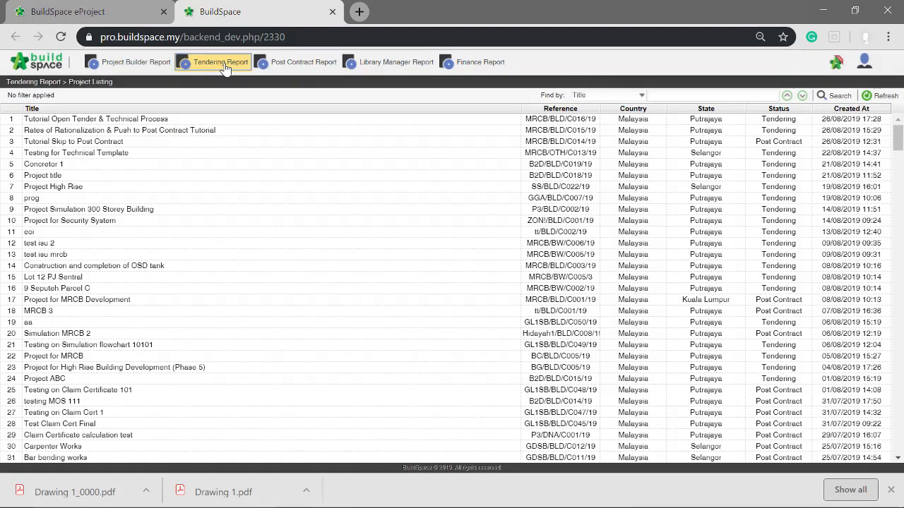
double_click(124, 121)
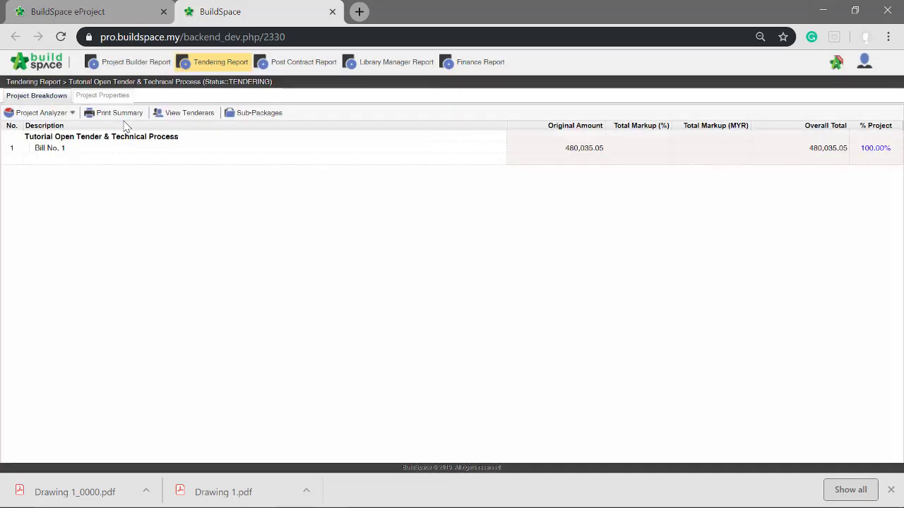
left_click(178, 115)
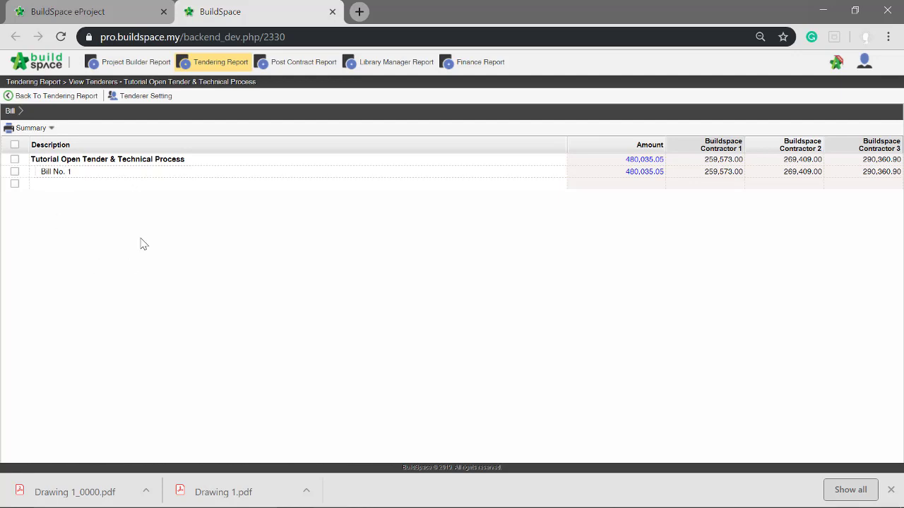
Step: Select all the contractors in the tenderer settings and close the contractor assignment
left_click(148, 96)
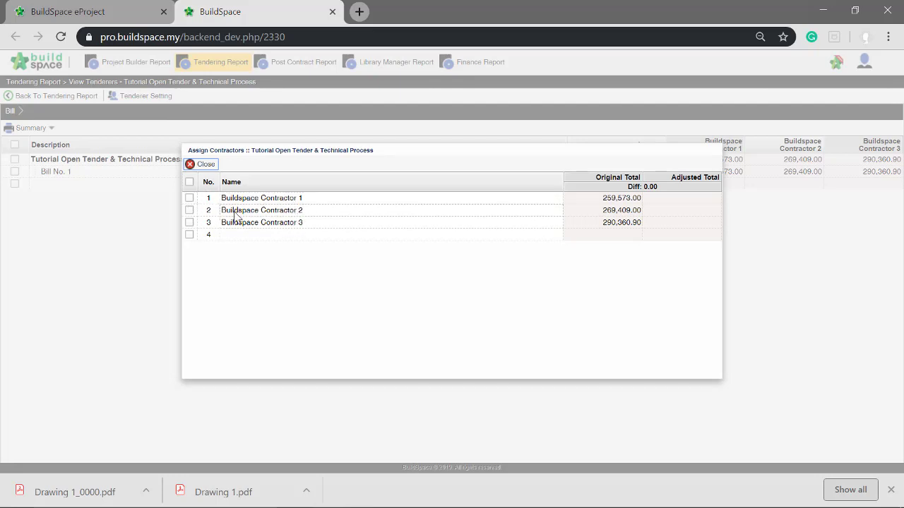
left_click(190, 182)
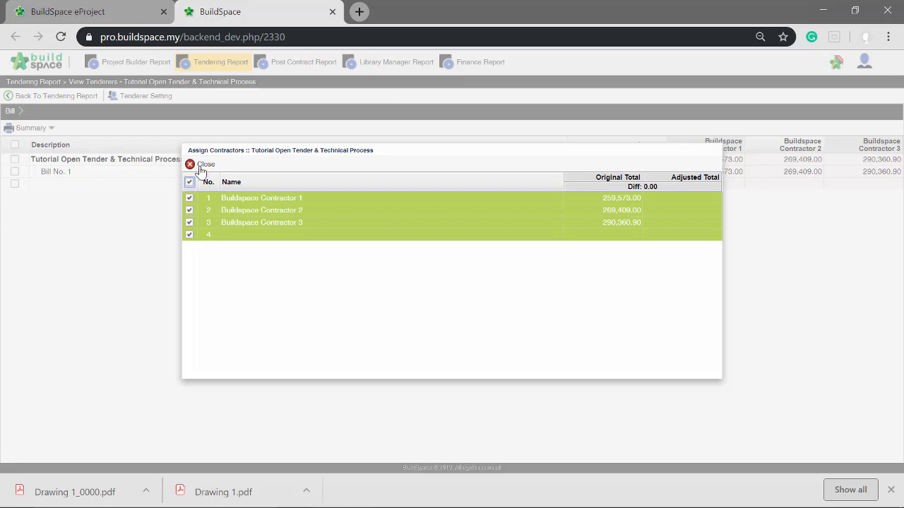
left_click(201, 164)
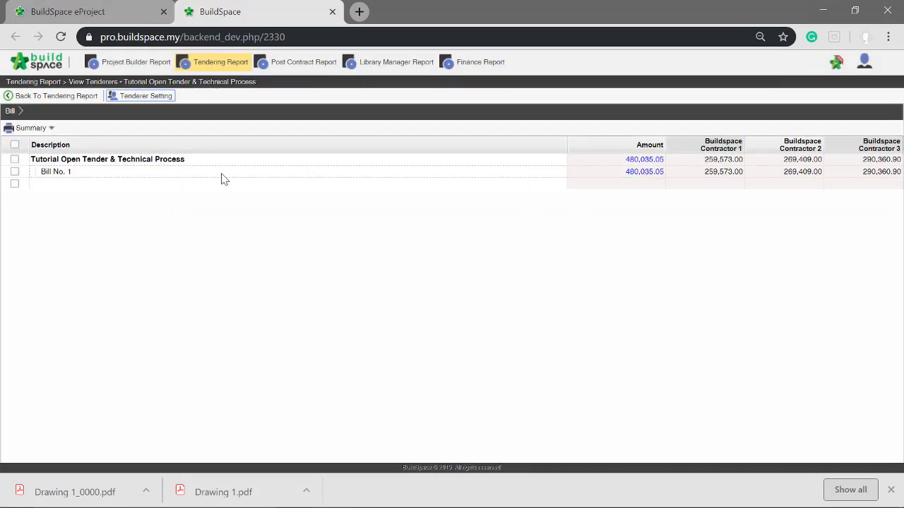
Step: Open Bill No. B.4/1 - WORK BELOW GROUND FLOOR LEVEL in the report and review each contractor's rates and grand totals
double_click(221, 175)
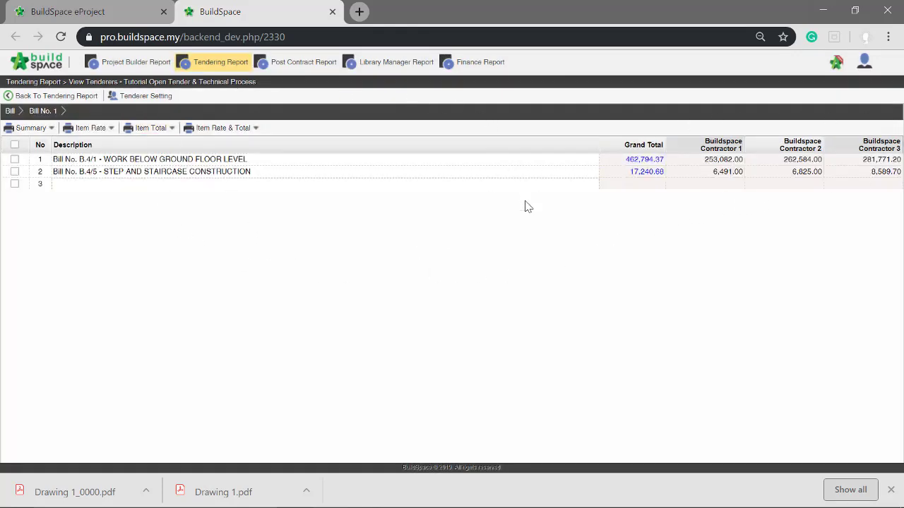
double_click(190, 161)
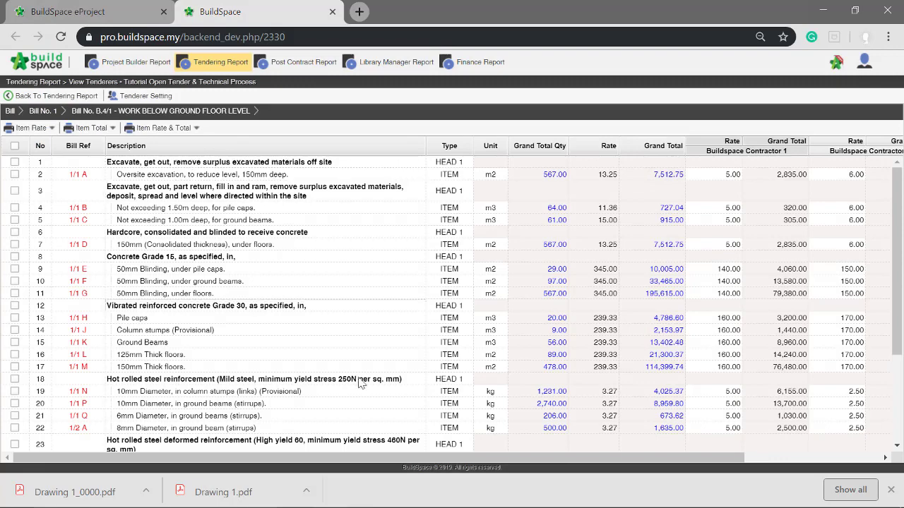
left_click_drag(416, 464, 586, 464)
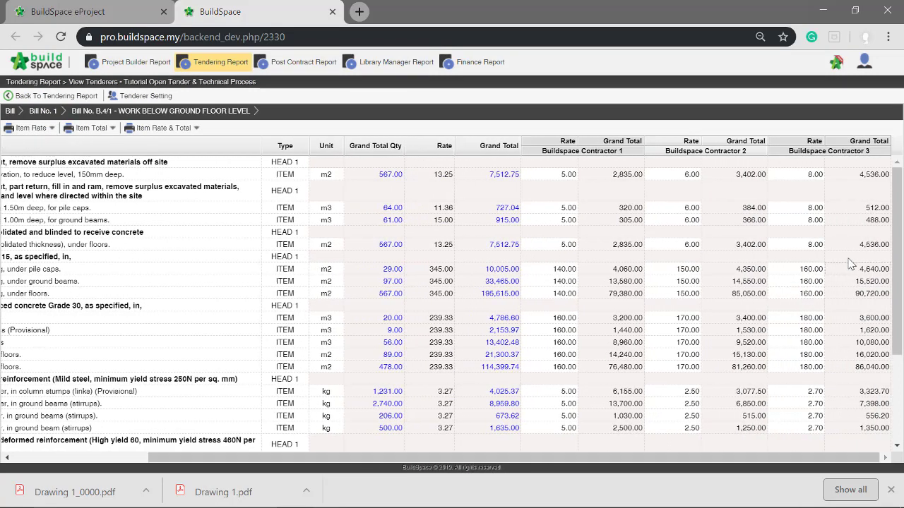
left_click_drag(813, 470, 651, 472)
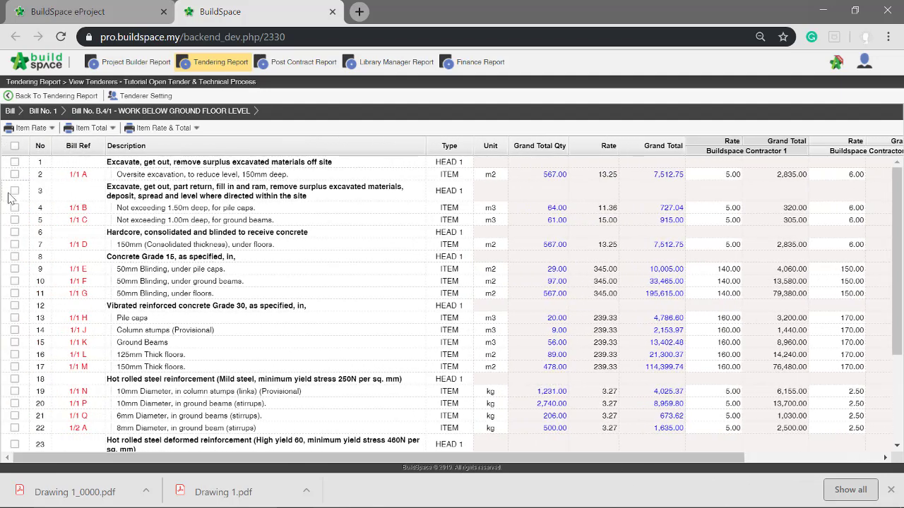
Step: Generate the Item Rate & Total (All Tenderers) report, lowest to highest, for all bill items and examine all three contractors' columns
left_click(14, 147)
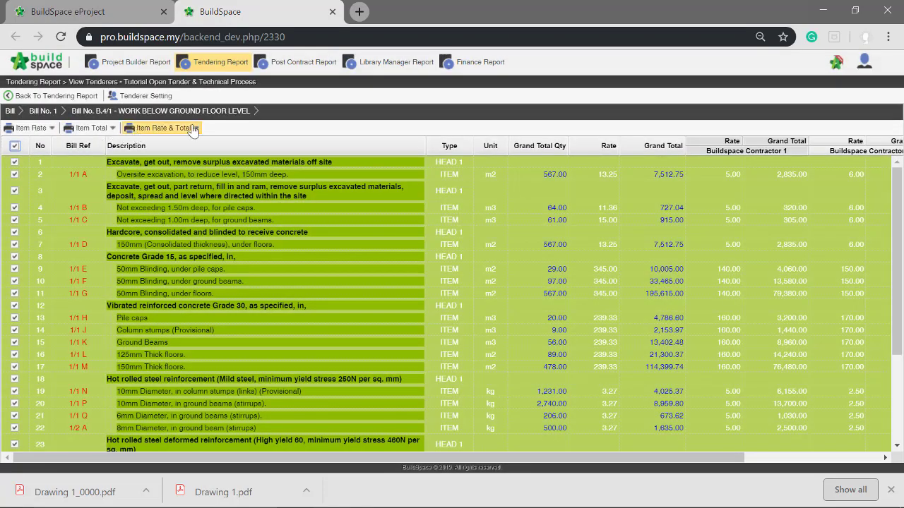
left_click(193, 128)
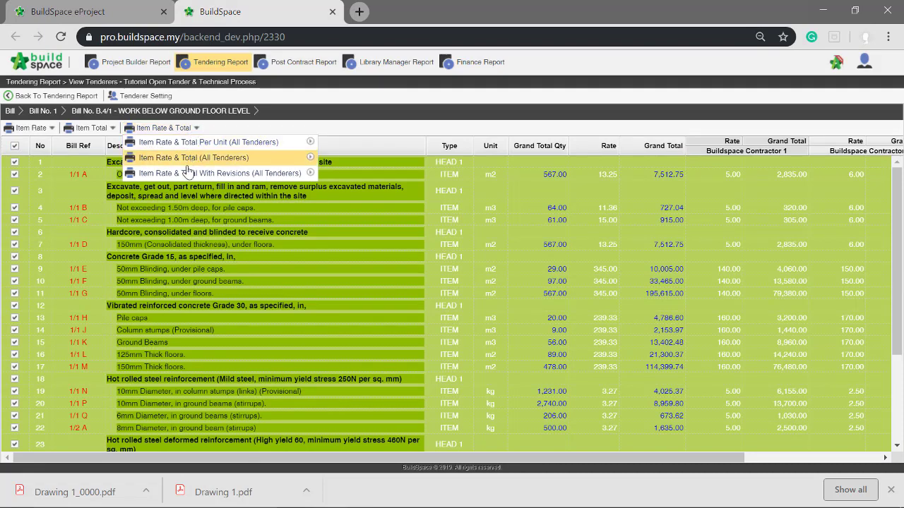
mouse_move(189, 165)
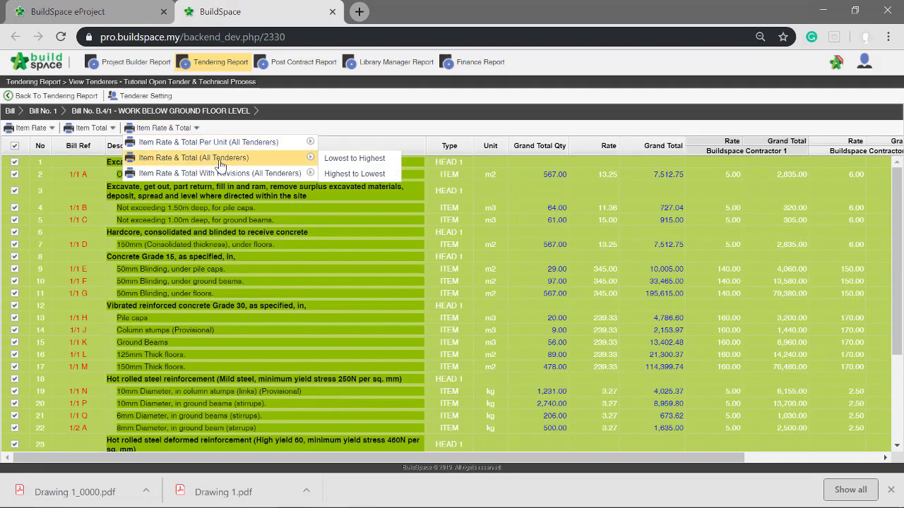
left_click(359, 159)
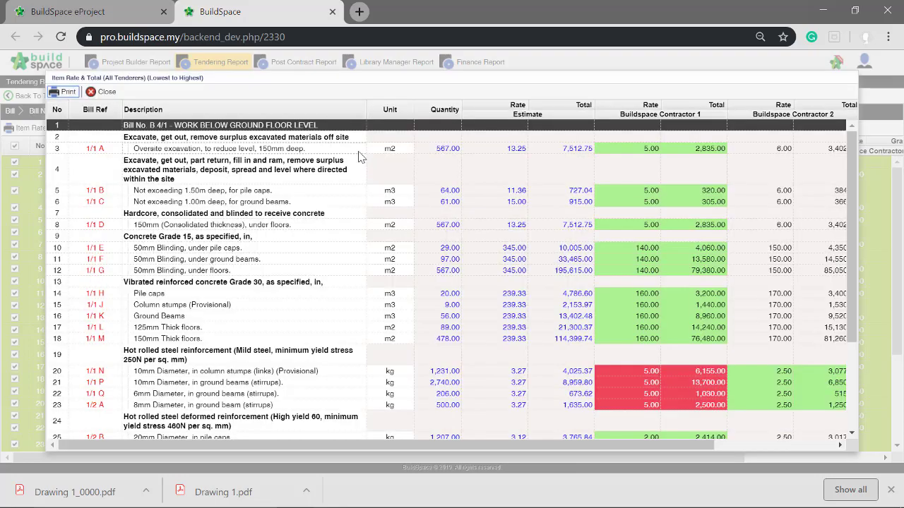
left_click_drag(386, 447, 490, 450)
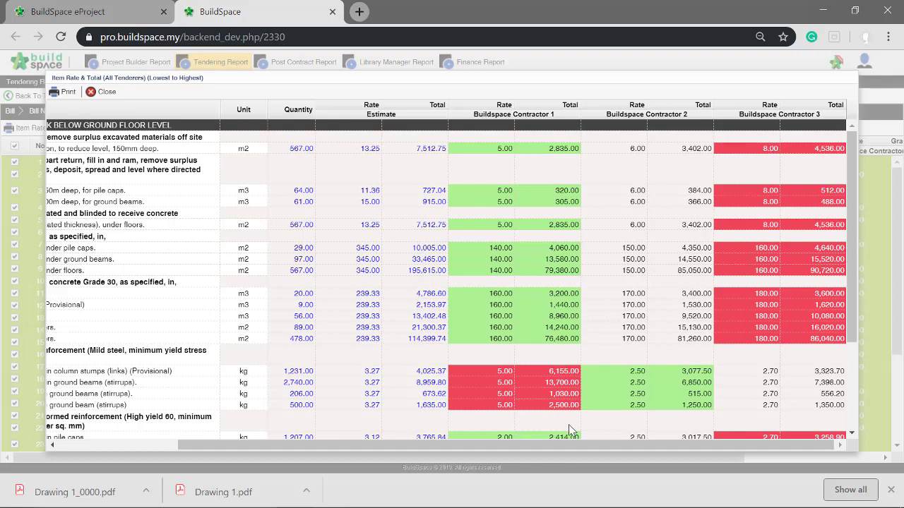
Step: Print the Item Rate & Total (All Tenderers) report with full descriptions as a PDF and look through its pages
left_click_drag(567, 441, 447, 443)
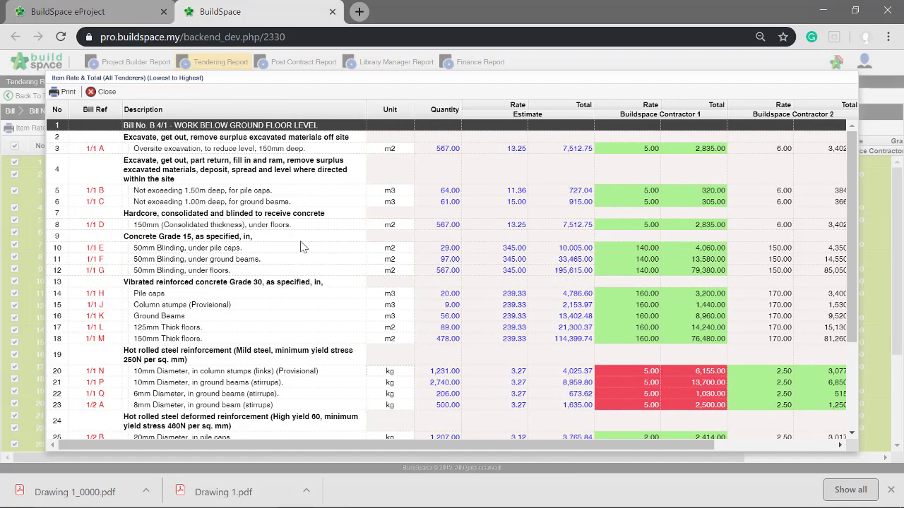
left_click(65, 93)
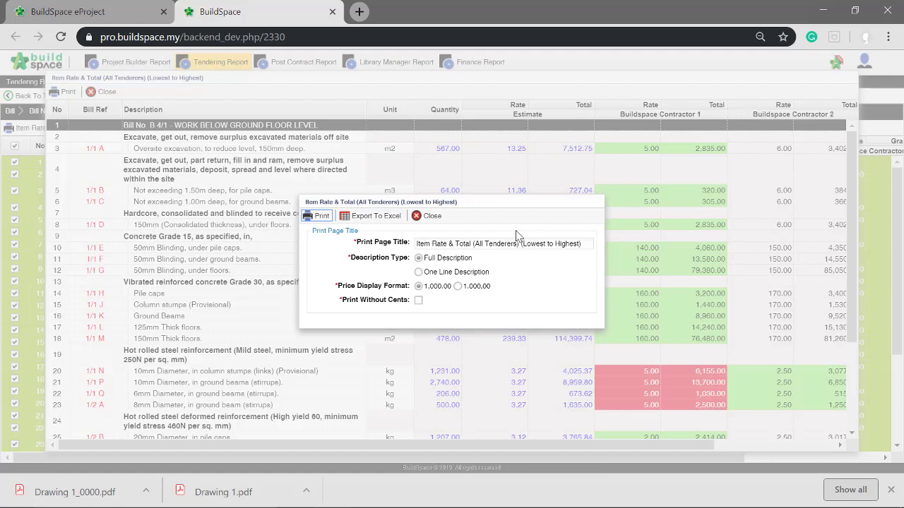
left_click(318, 219)
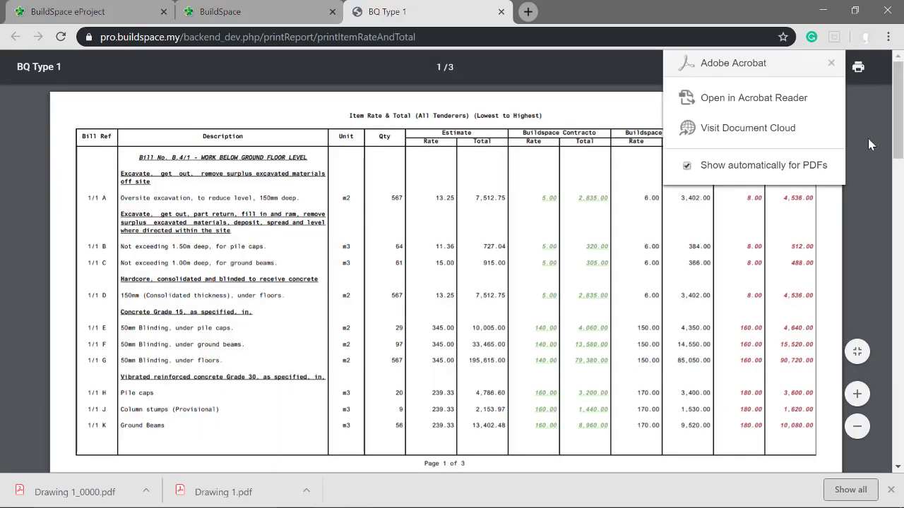
left_click(831, 64)
scroll(843, 131, "down", 3)
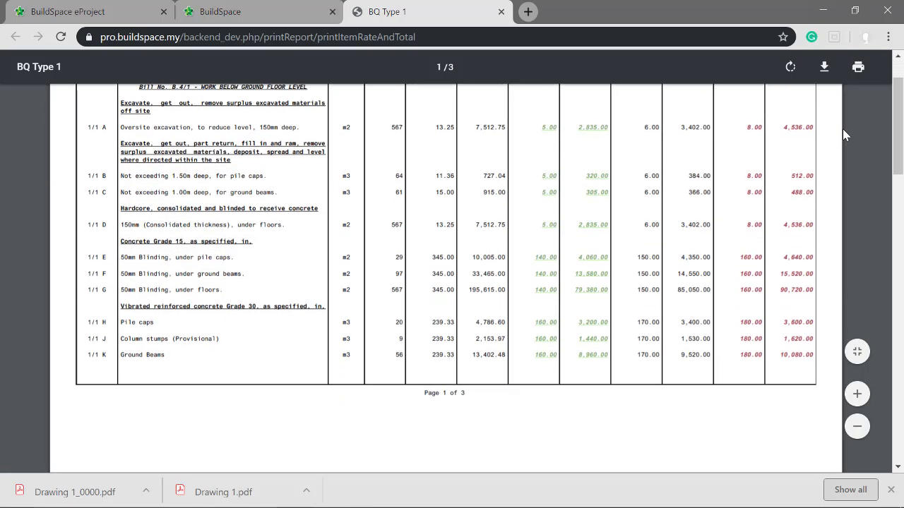
scroll(842, 128, "up", 3)
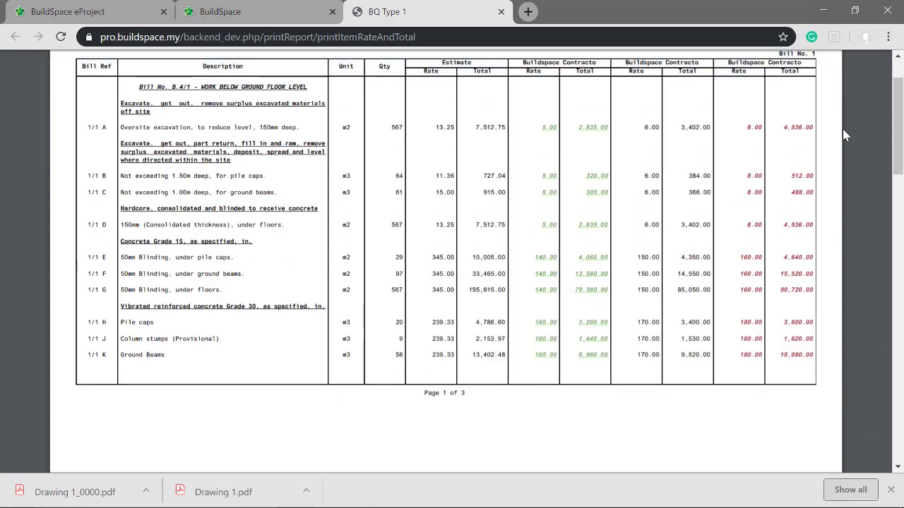
scroll(565, 208, "down", 5)
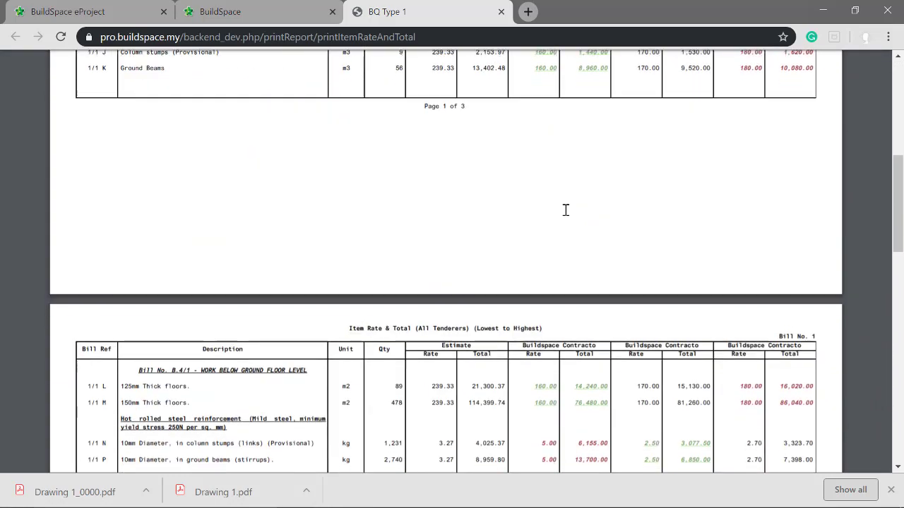
scroll(565, 212, "down", 3)
scroll(563, 204, "up", 5)
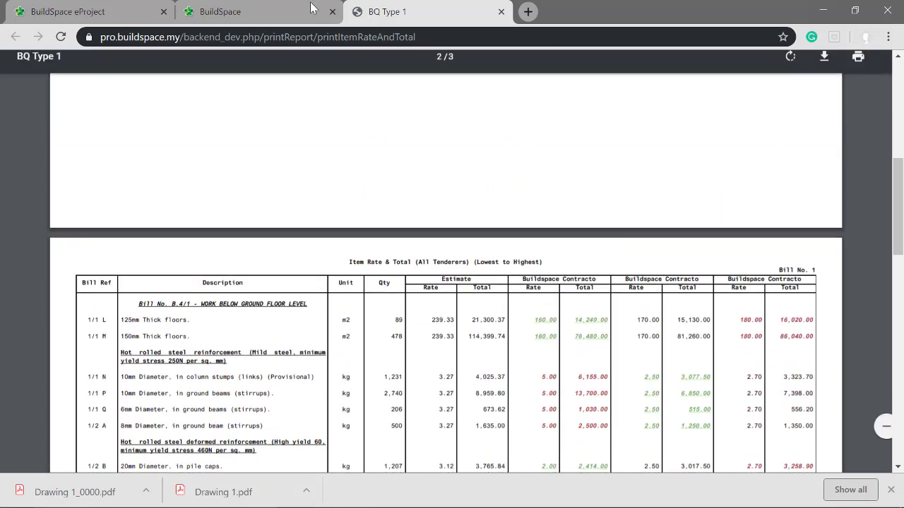
Step: Export the Item Rate & Total (All Tenderers) report to Excel and open the downloaded workbook for editing
left_click(276, 12)
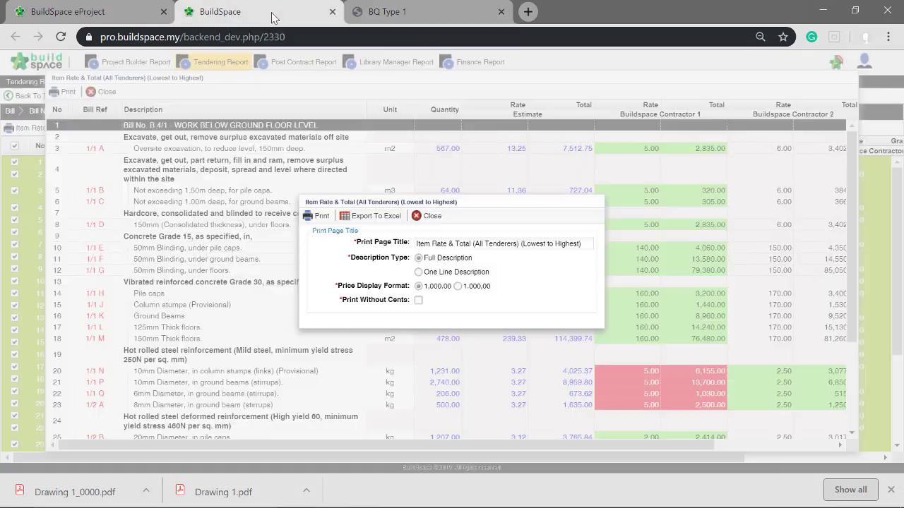
left_click(375, 216)
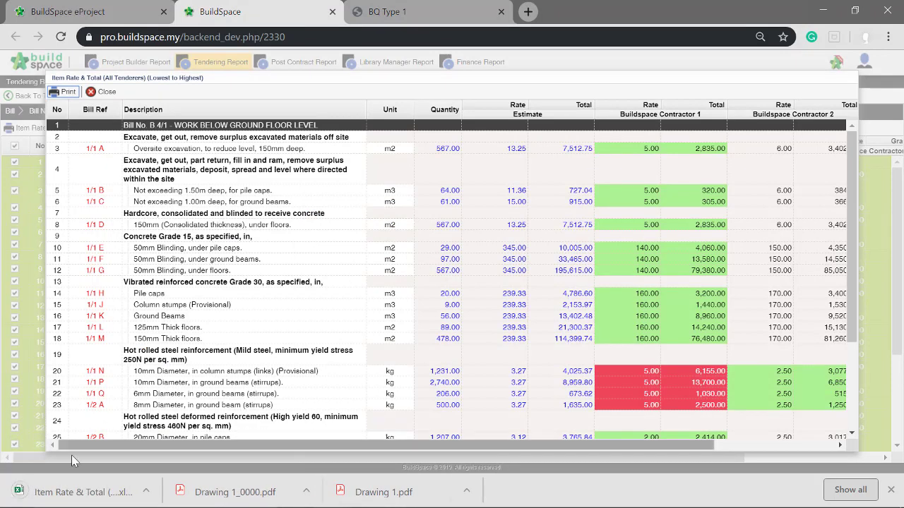
left_click(70, 493)
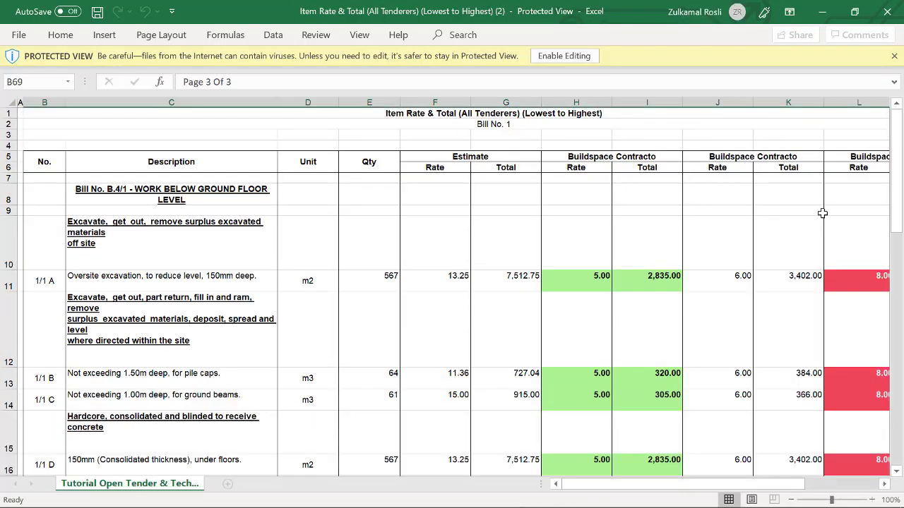
left_click(820, 211)
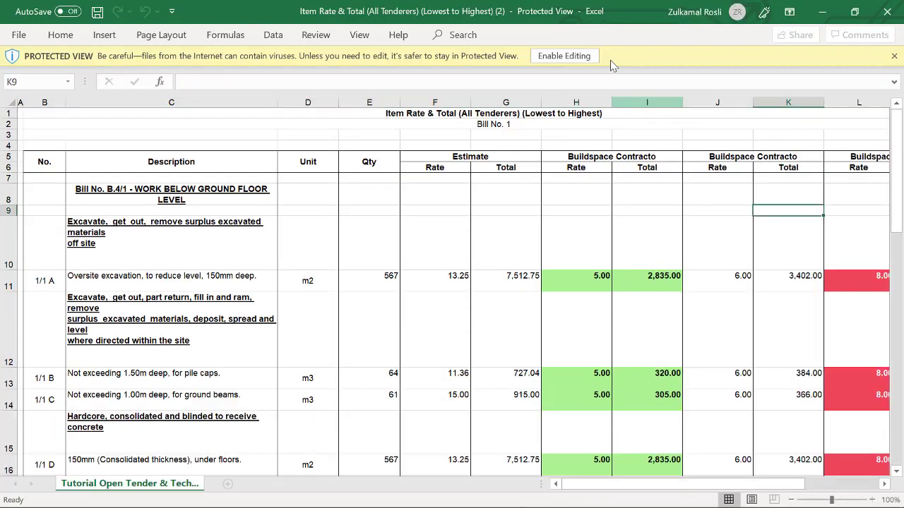
left_click(576, 53)
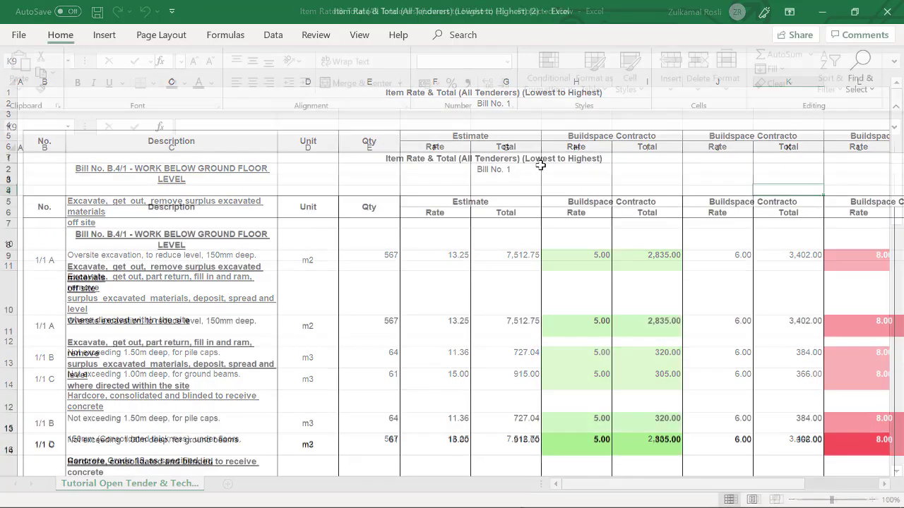
Step: Review the tenderers' rates and totals in the exported workbook and close all open Excel files
scroll(576, 221, "down", 3)
scroll(576, 221, "down", 1)
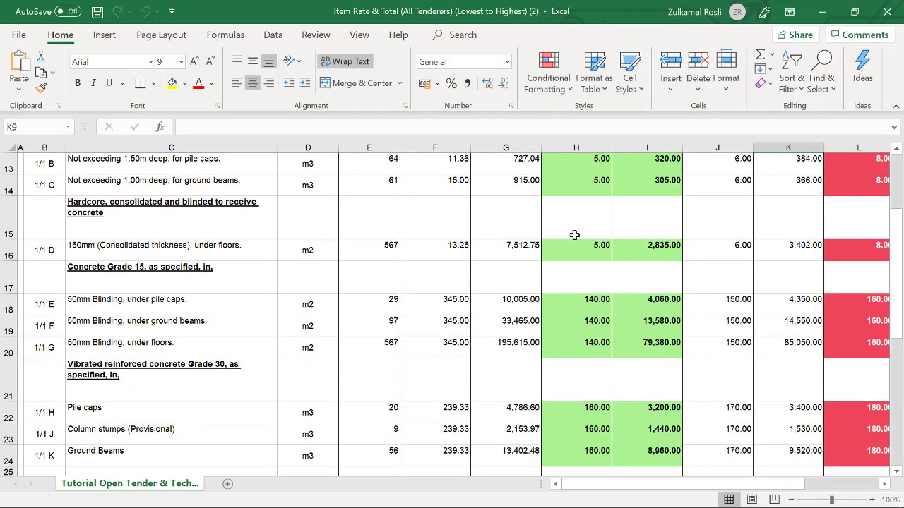
mouse_move(703, 485)
left_mouse_down()
mouse_move(800, 484)
mouse_move(703, 487)
left_mouse_up()
scroll(475, 363, "up", 3)
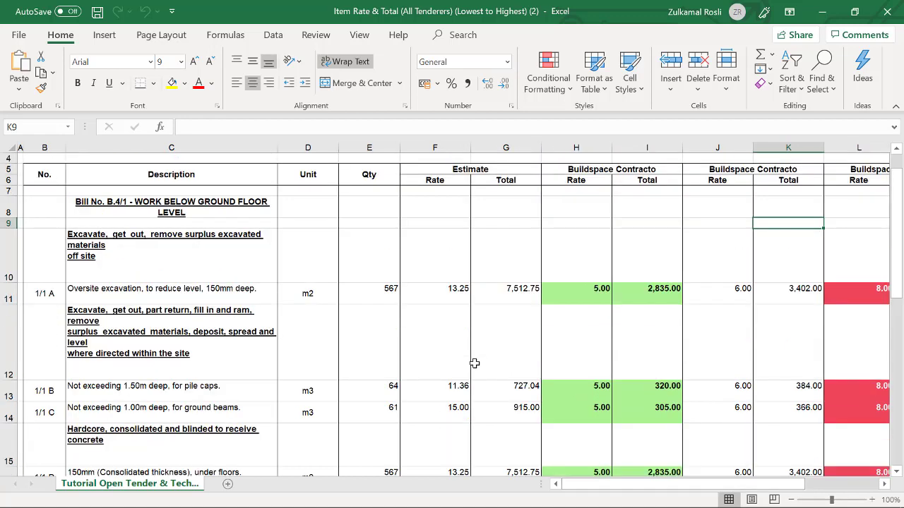
scroll(475, 363, "down", 3)
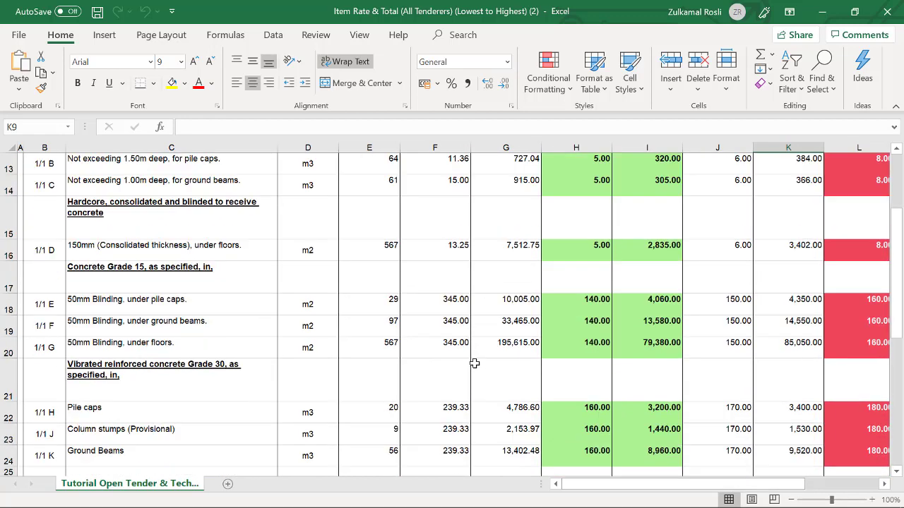
left_click(888, 12)
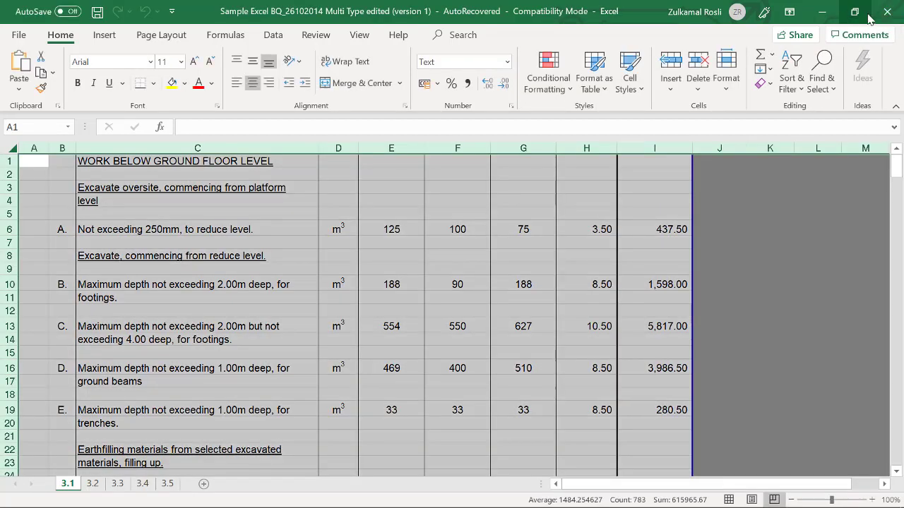
left_click(888, 13)
left_click(468, 281)
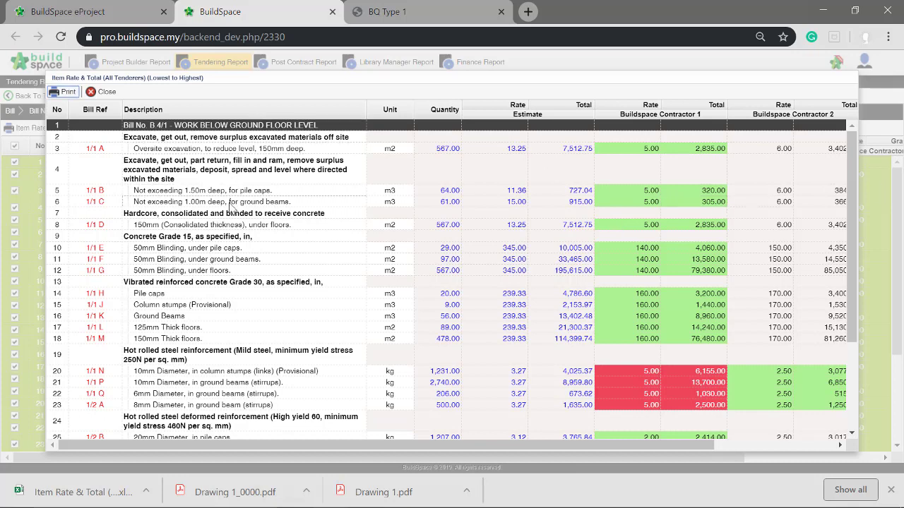
Step: Close the report preview and open the Tutorial Open Tender & Technical Process project in the Tendering module
left_click(104, 94)
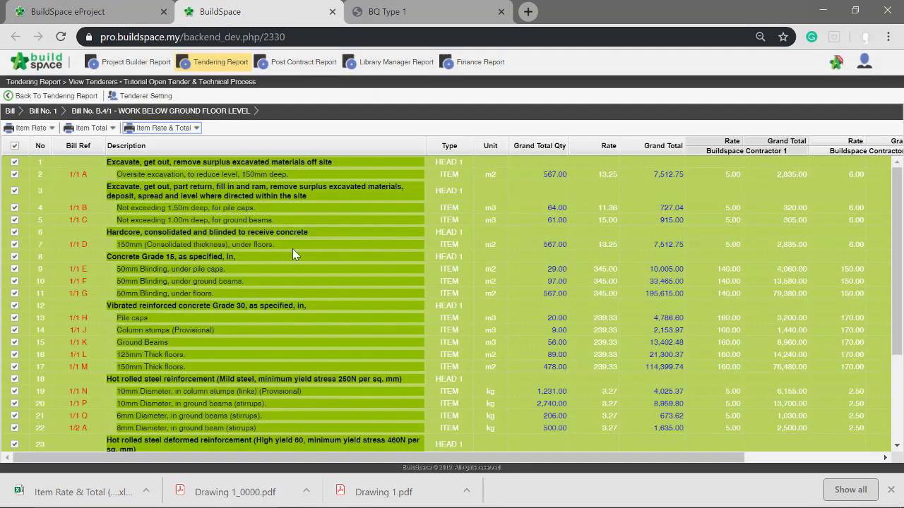
left_click(39, 63)
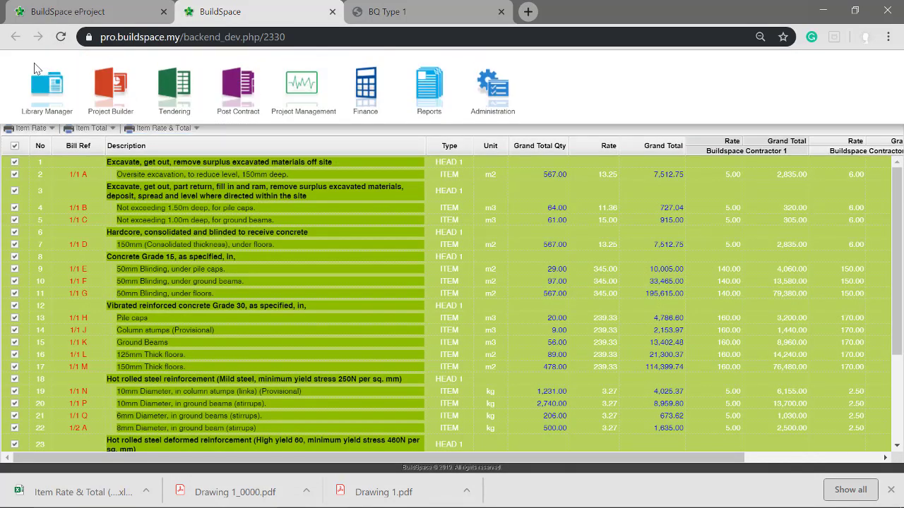
left_click(176, 83)
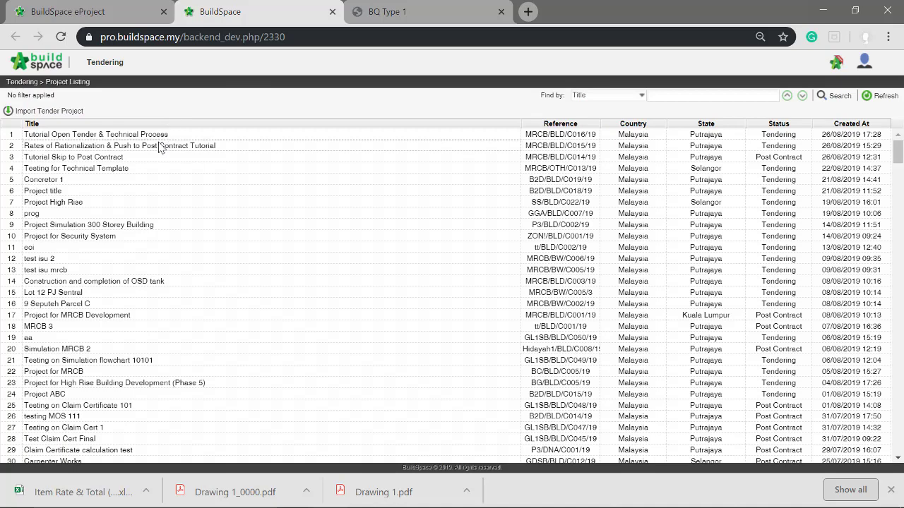
double_click(162, 139)
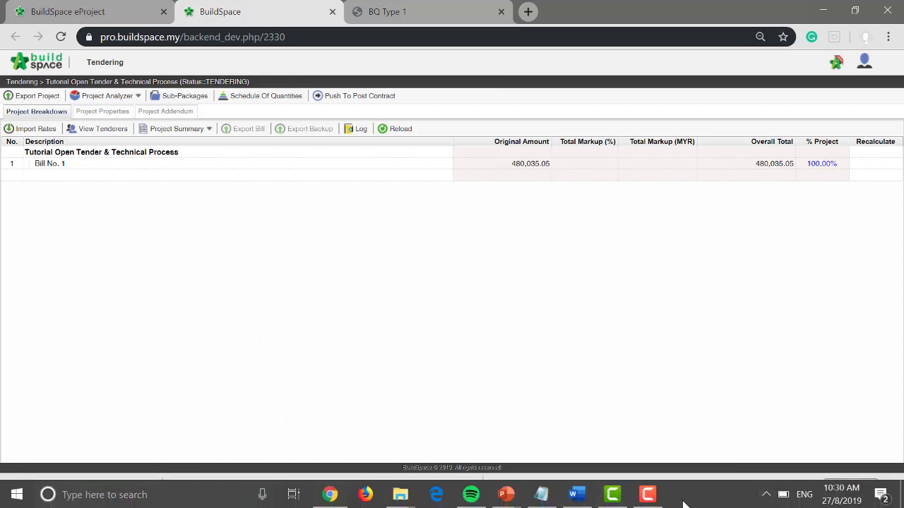
left_click(648, 494)
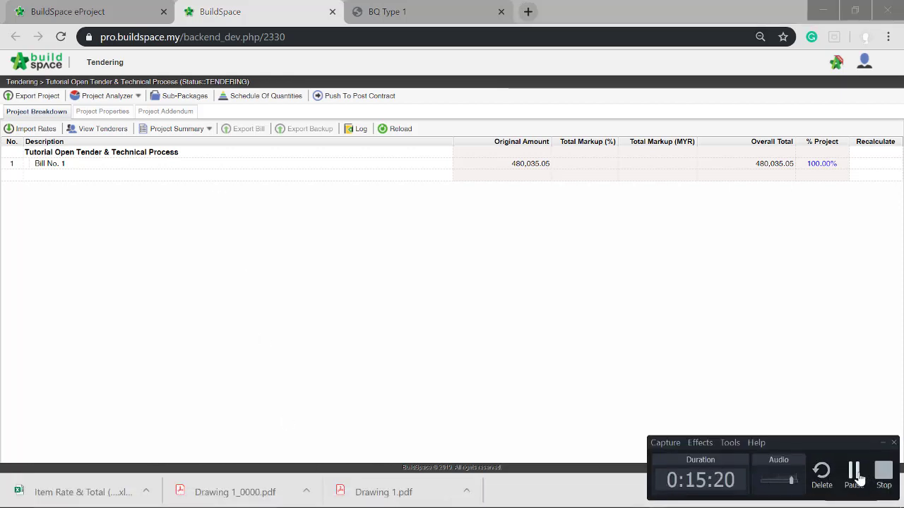